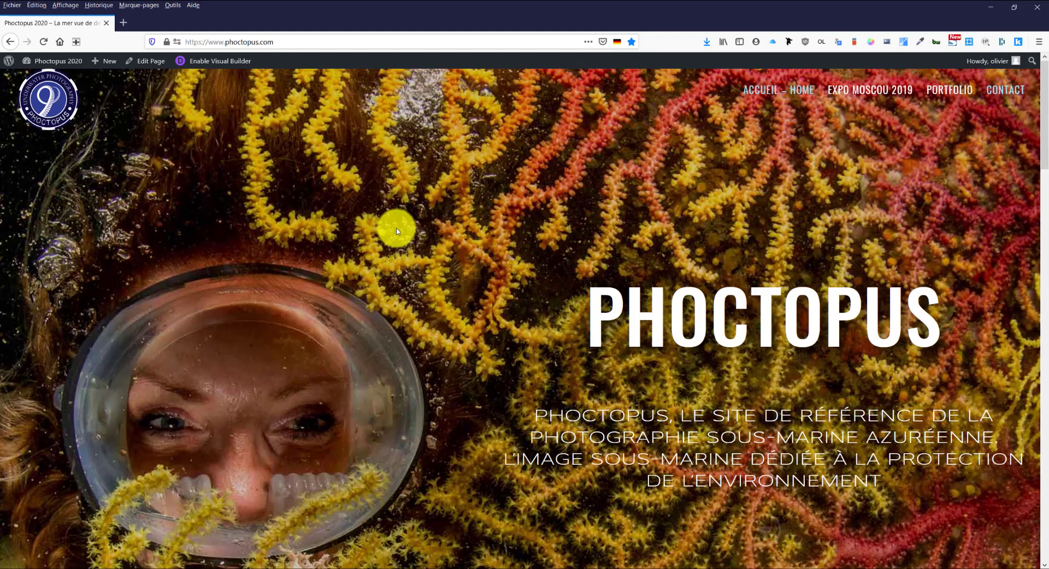
# Look through the Phoctopus home page, from the header image and partner logos to the content categories and contact form.
pyautogui.scroll(-7, 397, 231)
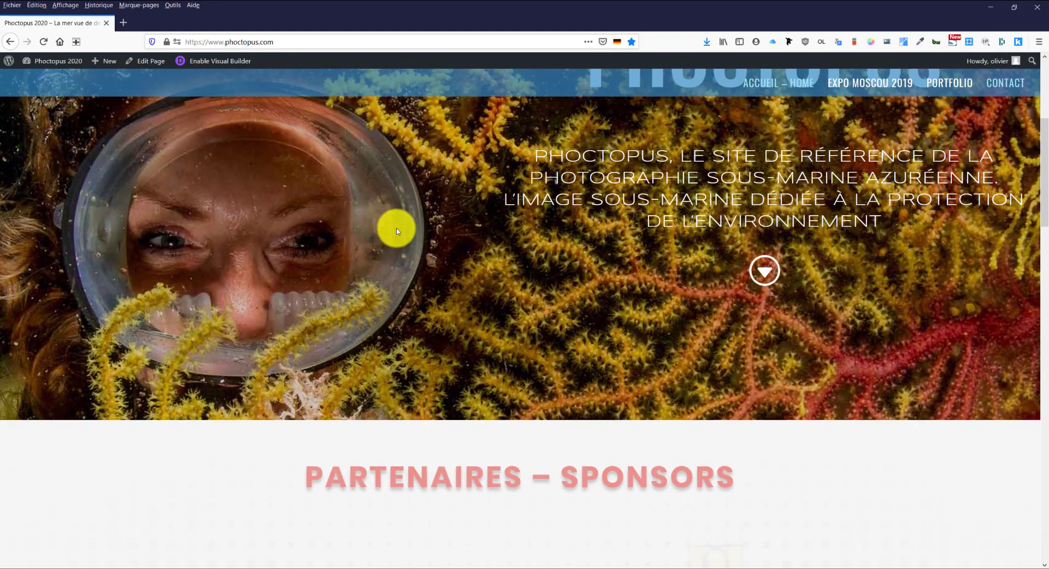
pyautogui.scroll(-3, 398, 231)
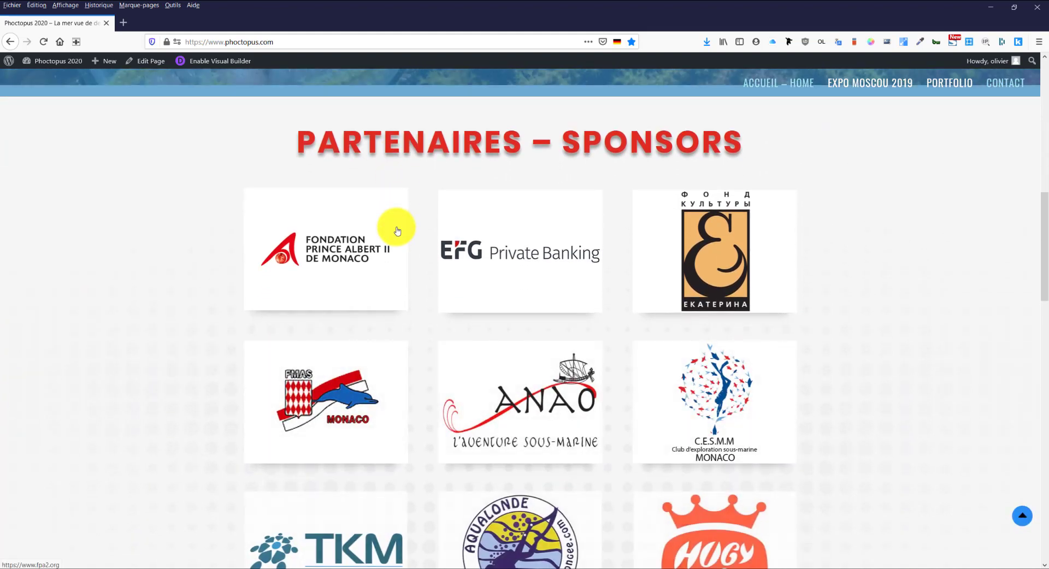
pyautogui.scroll(-5, 398, 230)
pyautogui.scroll(-7, 397, 230)
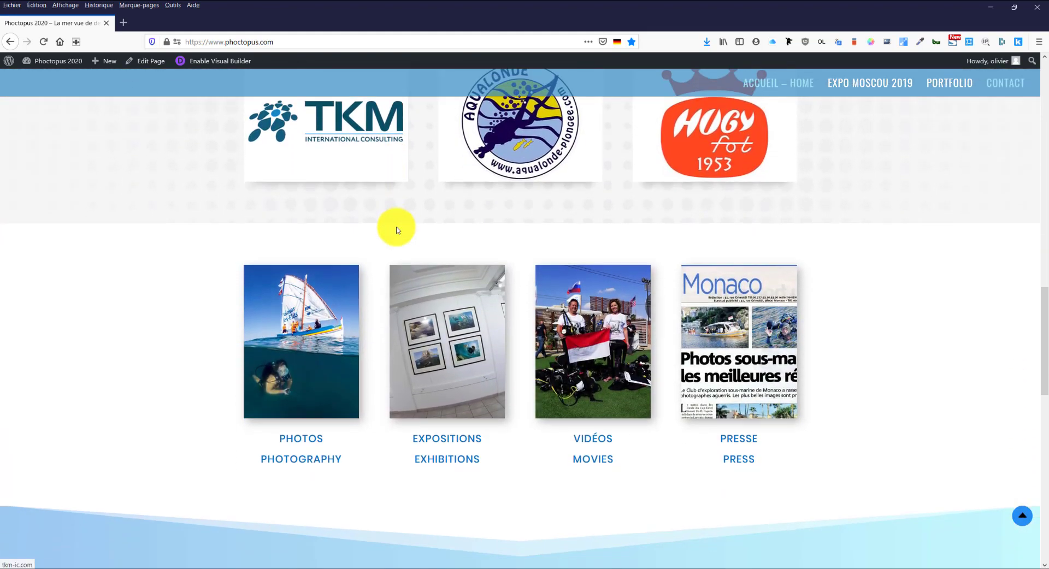
pyautogui.scroll(-8, 397, 230)
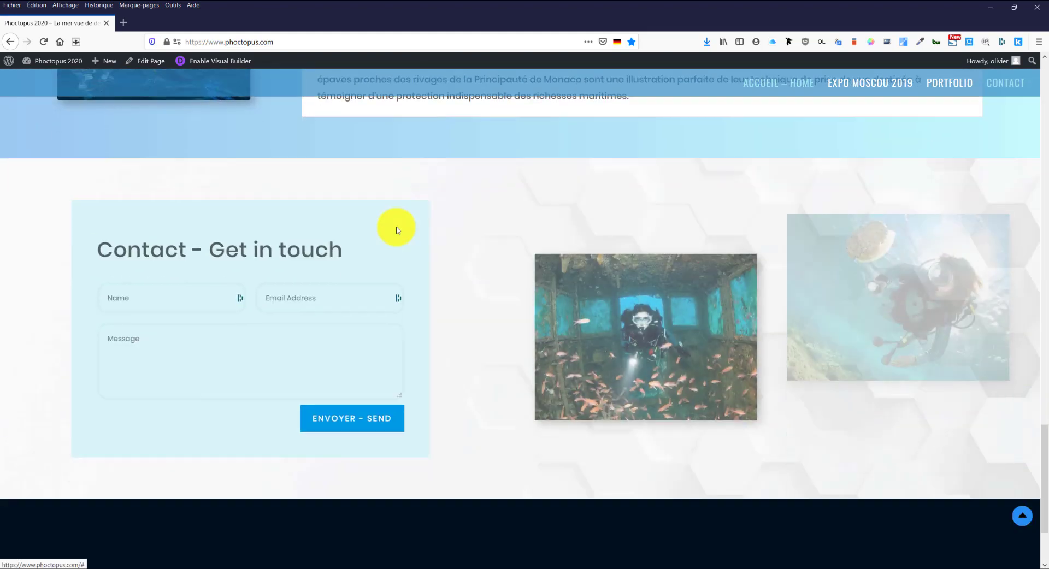
pyautogui.scroll(20, 398, 228)
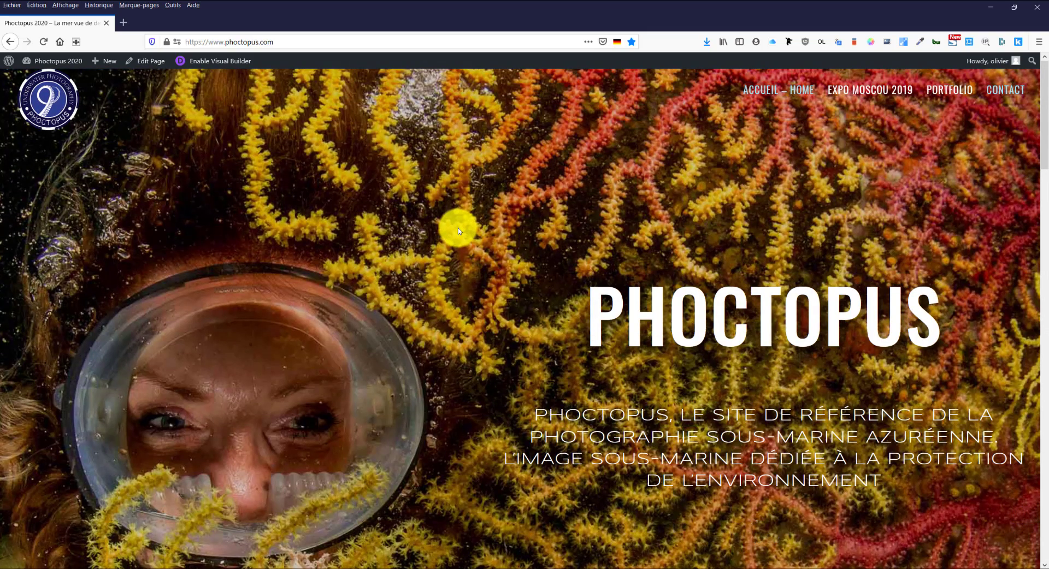
pyautogui.scroll(-5, 445, 257)
pyautogui.scroll(-5, 437, 253)
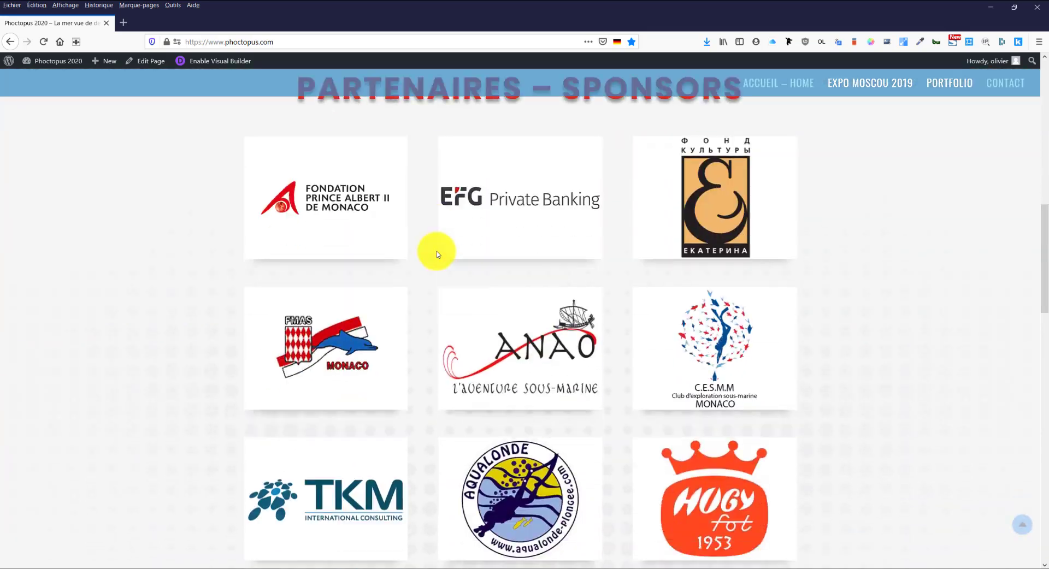
pyautogui.scroll(10, 436, 250)
pyautogui.scroll(-5, 426, 267)
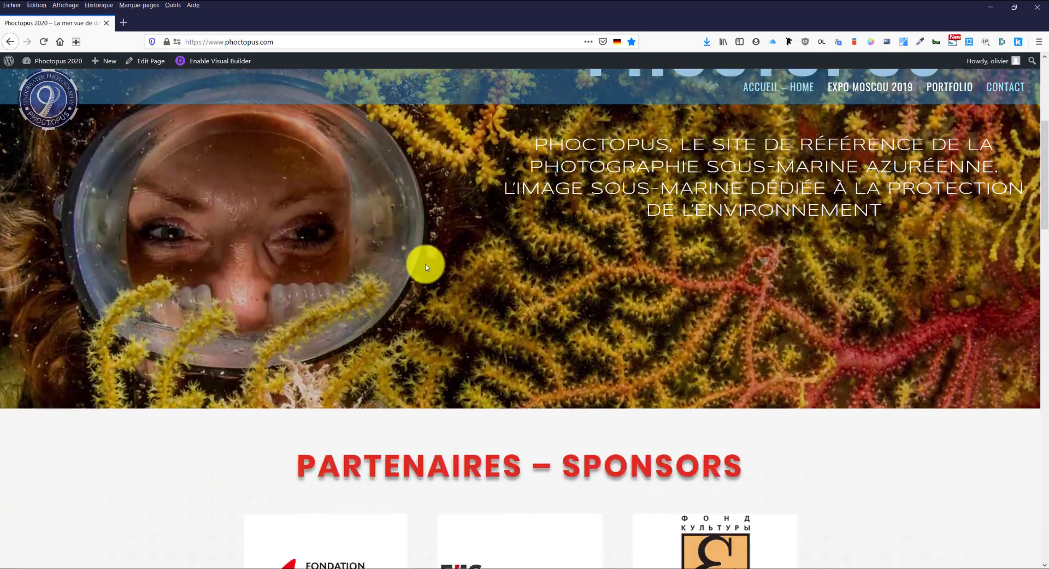
pyautogui.scroll(5, 425, 263)
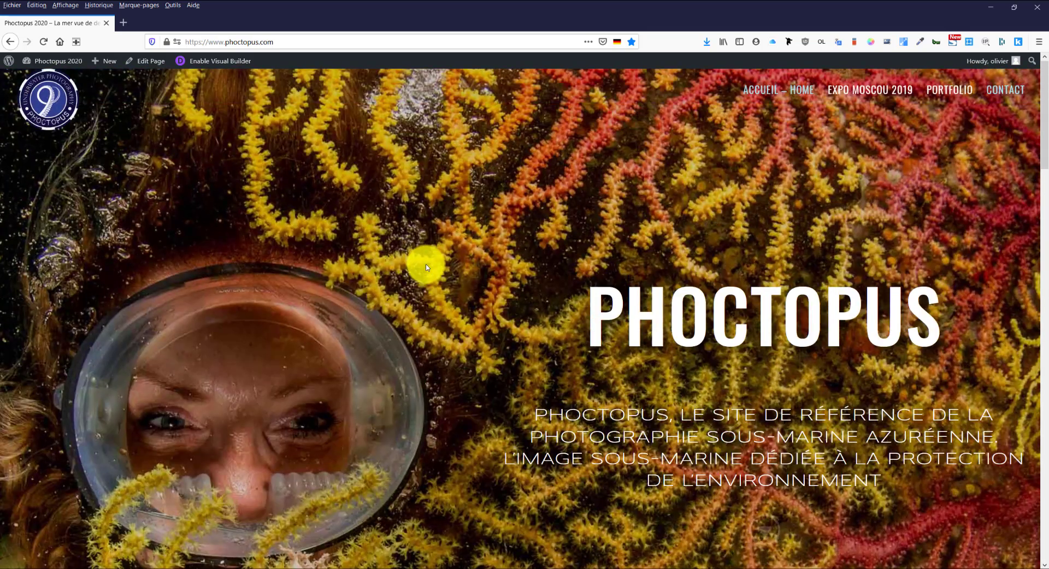
# Open the Méditerranée project from the portfolio and examine its photo gallery.
pyautogui.click(942, 94)
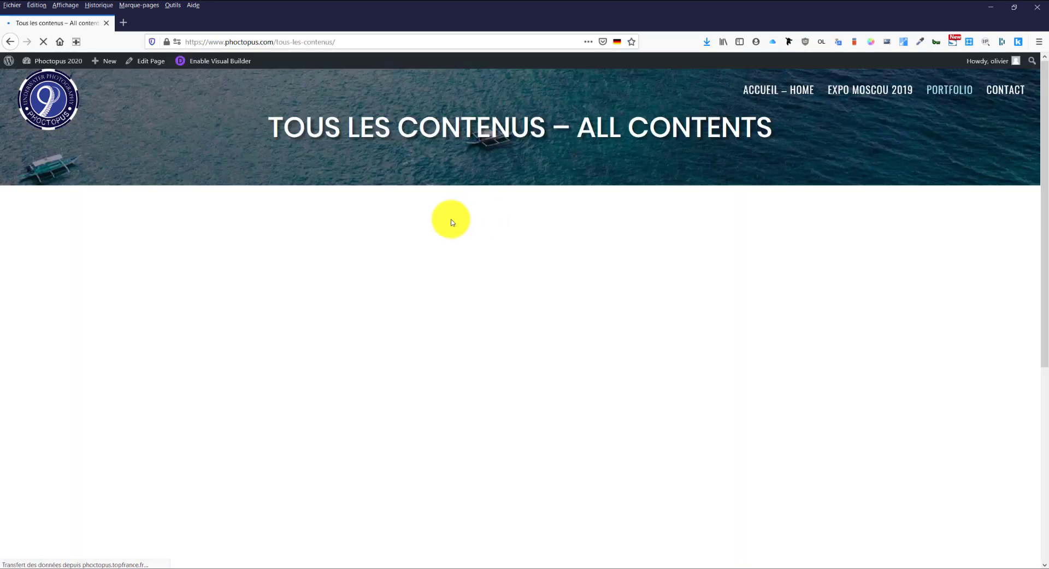
pyautogui.scroll(-3, 451, 223)
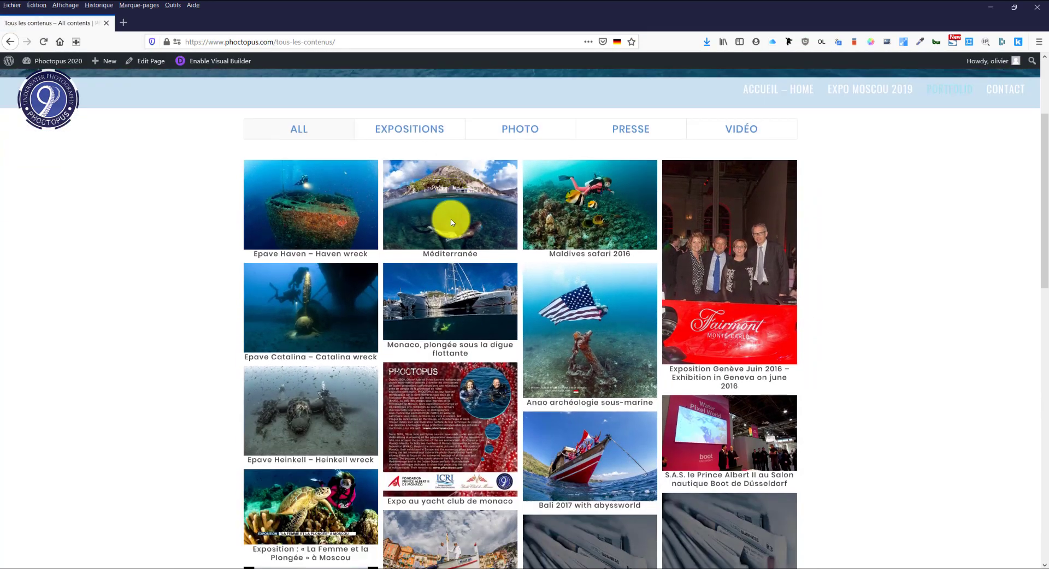
pyautogui.scroll(2, 452, 223)
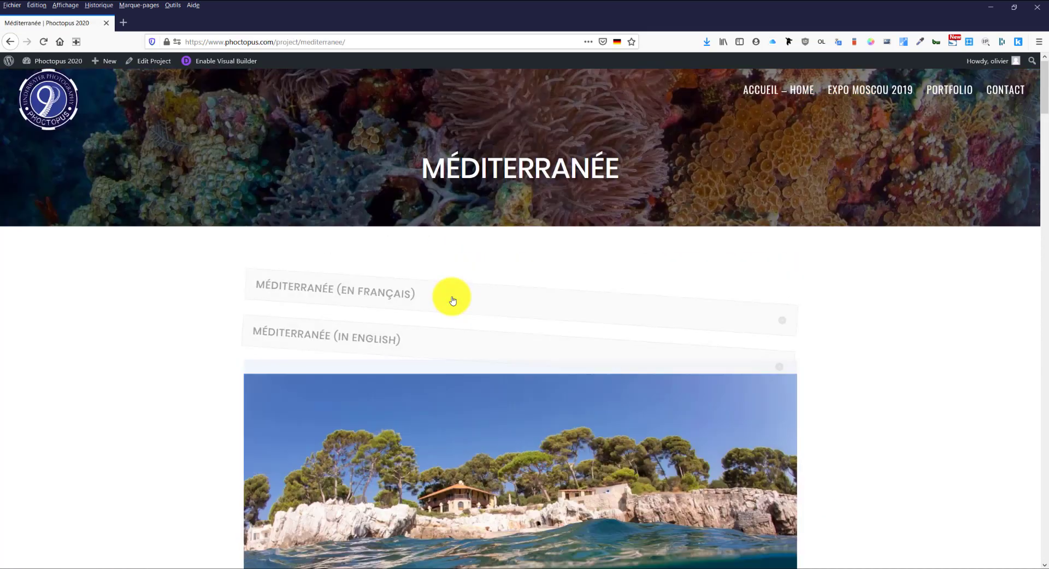
pyautogui.scroll(-4, 365, 270)
pyautogui.scroll(-15, 365, 270)
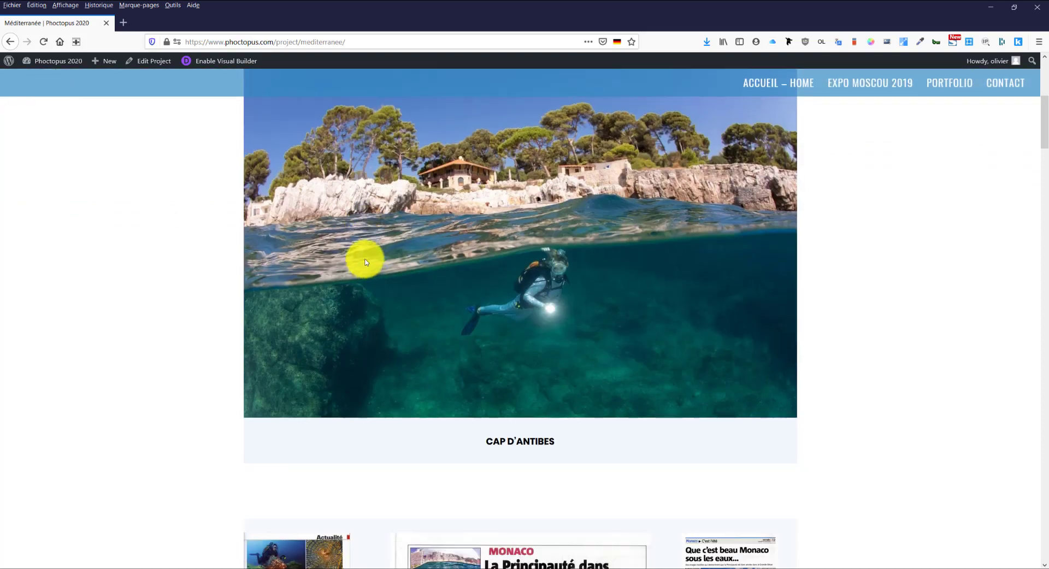
pyautogui.scroll(-6, 365, 262)
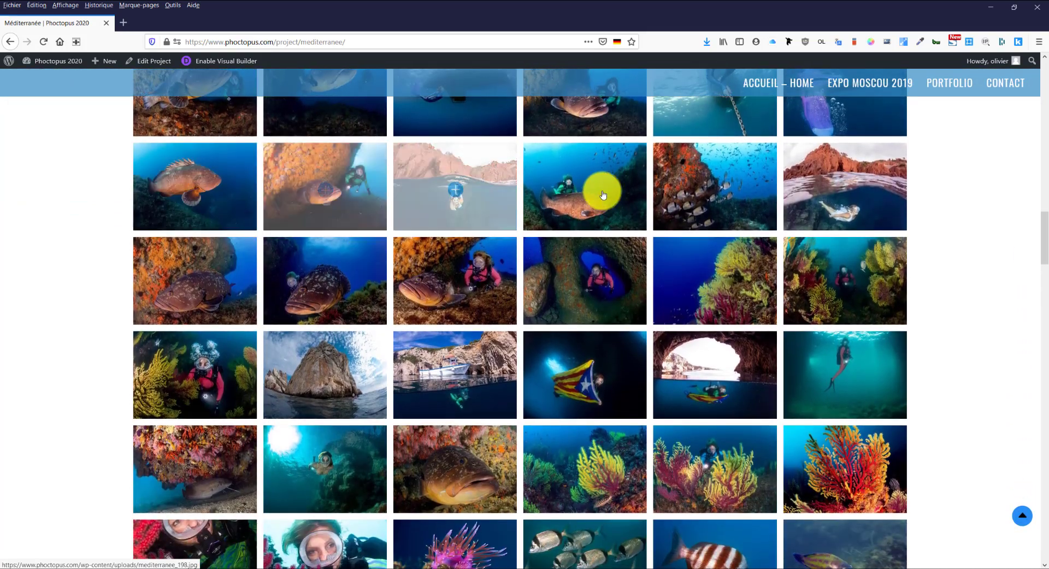
# Check how the Méditerranée gallery's columns adapt at narrower browser window widths, and restore the window to full size.
pyautogui.doubleClick(543, 22)
pyautogui.moveTo(555, 15); pyautogui.dragTo(533, 23)
pyautogui.scroll(-5, 632, 297)
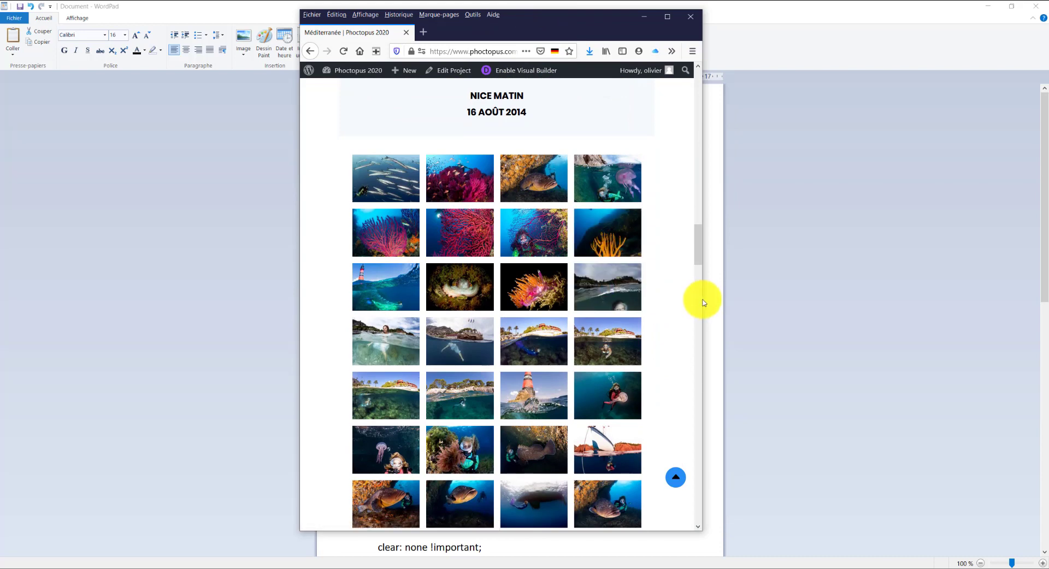
pyautogui.moveTo(703, 299); pyautogui.dragTo(532, 303)
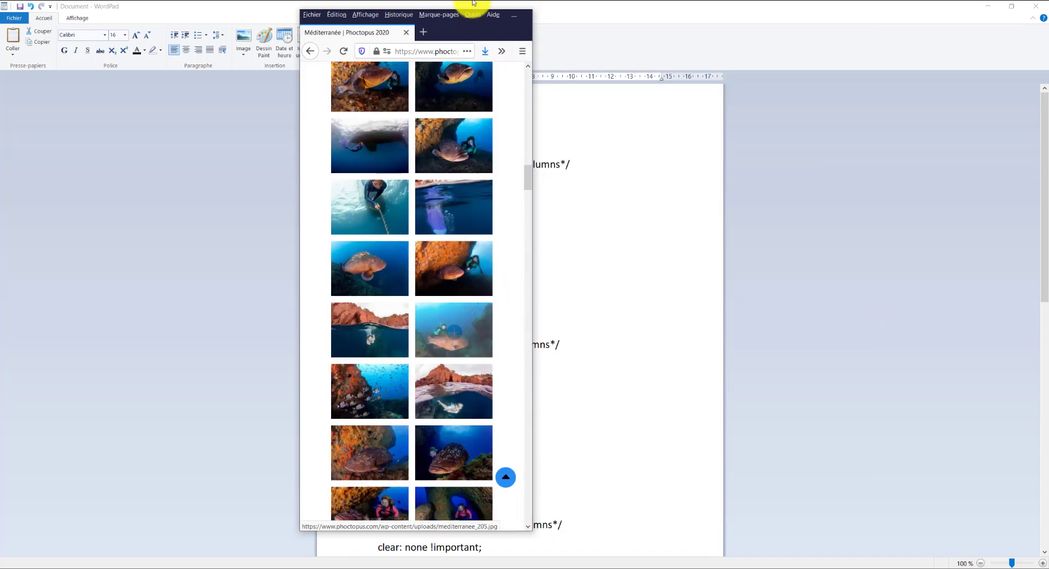
pyautogui.moveTo(444, 31); pyautogui.dragTo(507, 37)
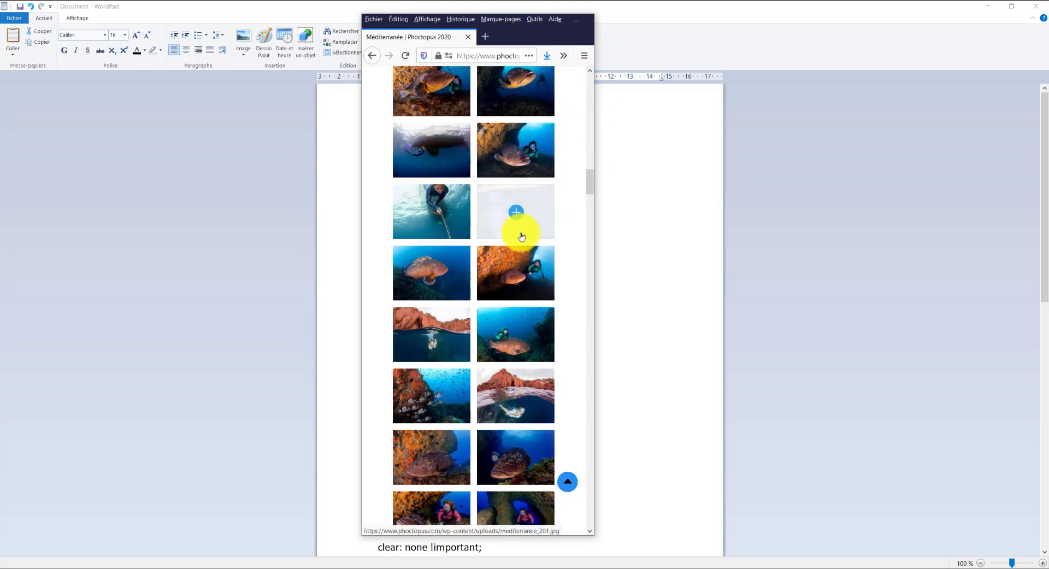
pyautogui.scroll(-10, 474, 259)
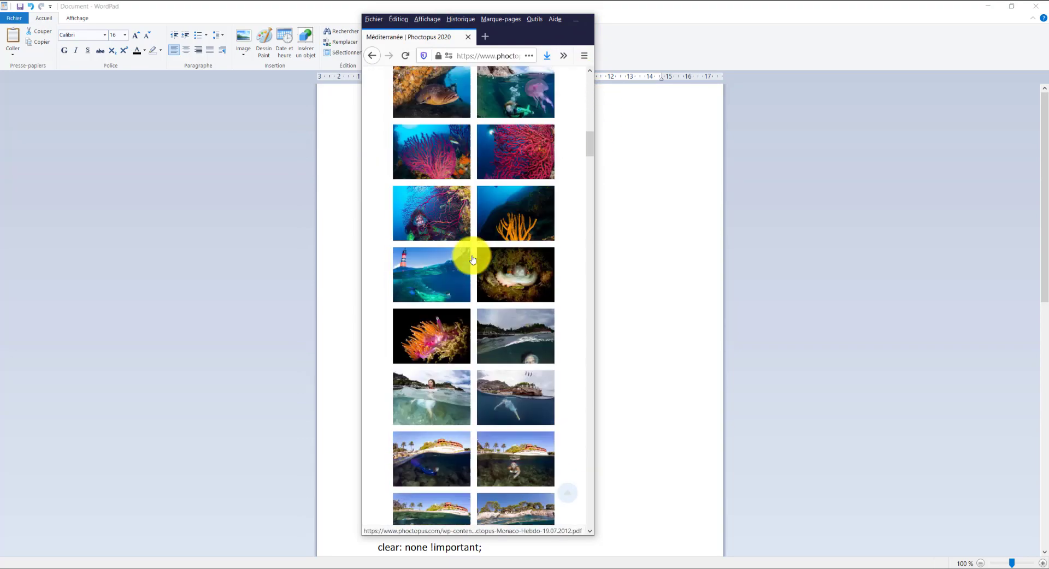
pyautogui.scroll(-5, 577, 161)
pyautogui.moveTo(596, 176); pyautogui.dragTo(847, 197)
pyautogui.click(812, 21)
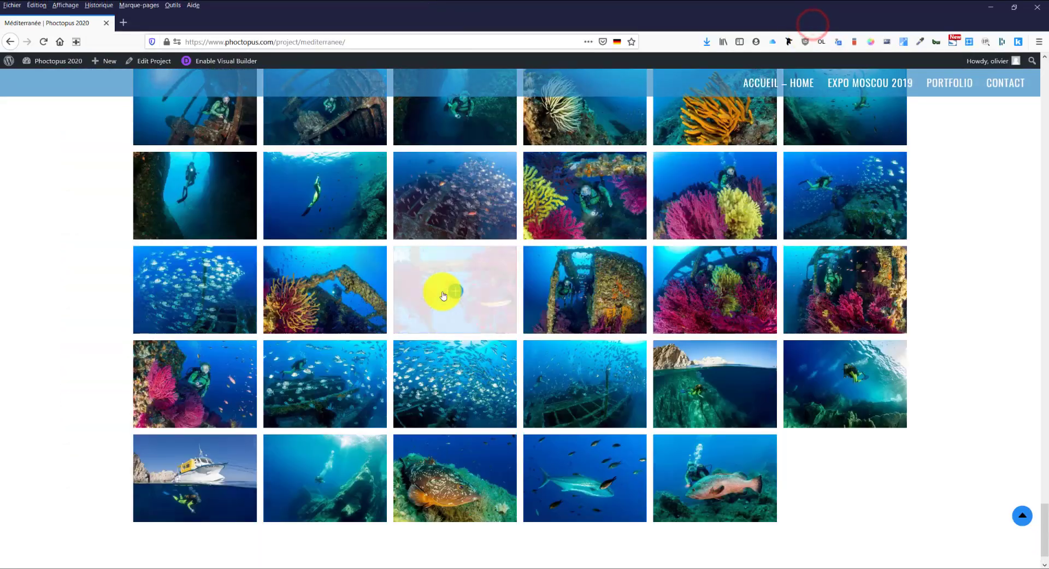
pyautogui.scroll(-10, 445, 308)
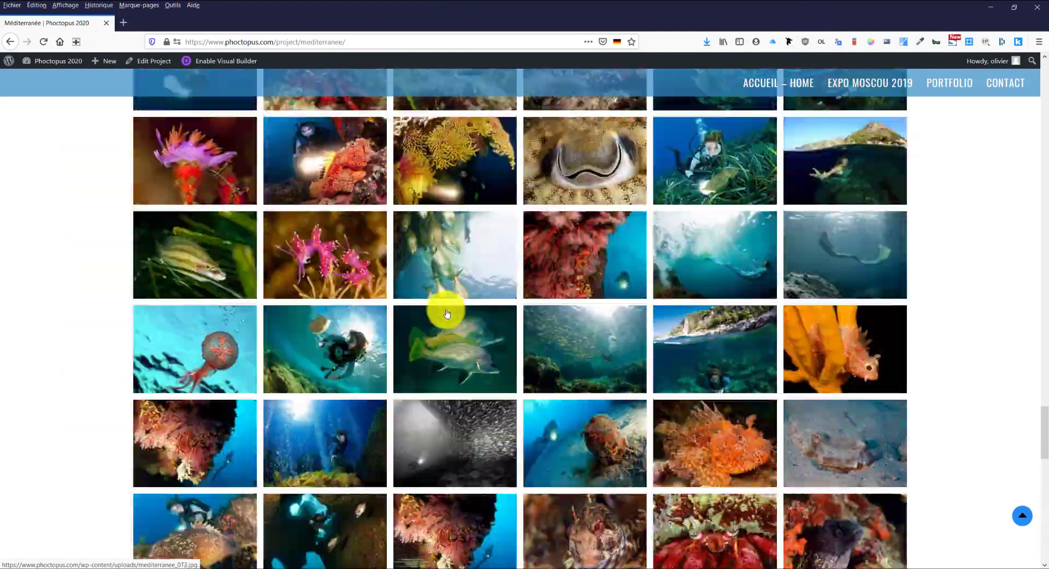
# Open the Epave Haven – Haven wreck project and examine the column layout of its photo gallery.
pyautogui.scroll(15, 446, 309)
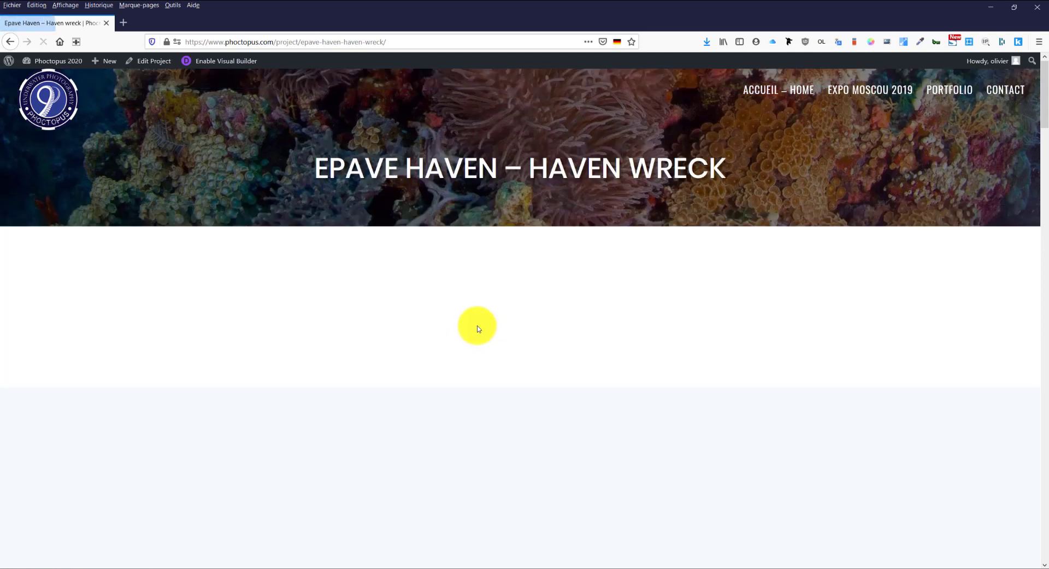
pyautogui.scroll(-10, 478, 328)
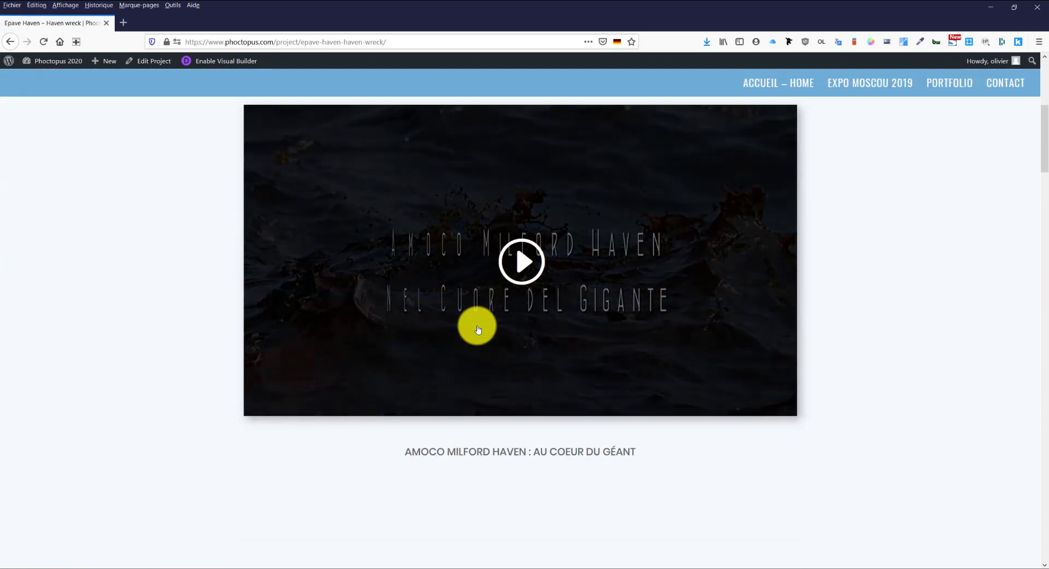
pyautogui.scroll(-9, 477, 329)
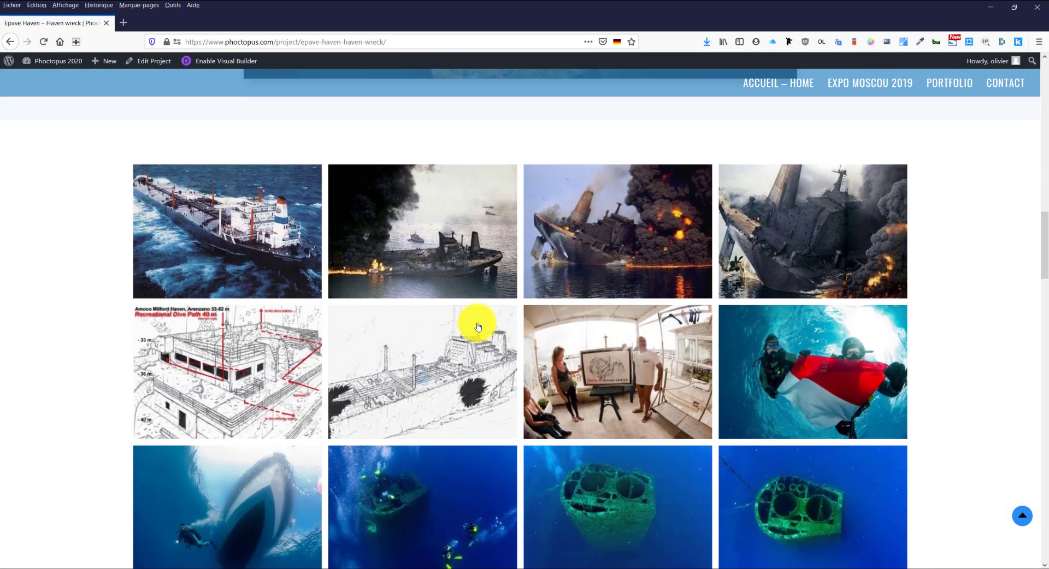
pyautogui.scroll(-7, 479, 327)
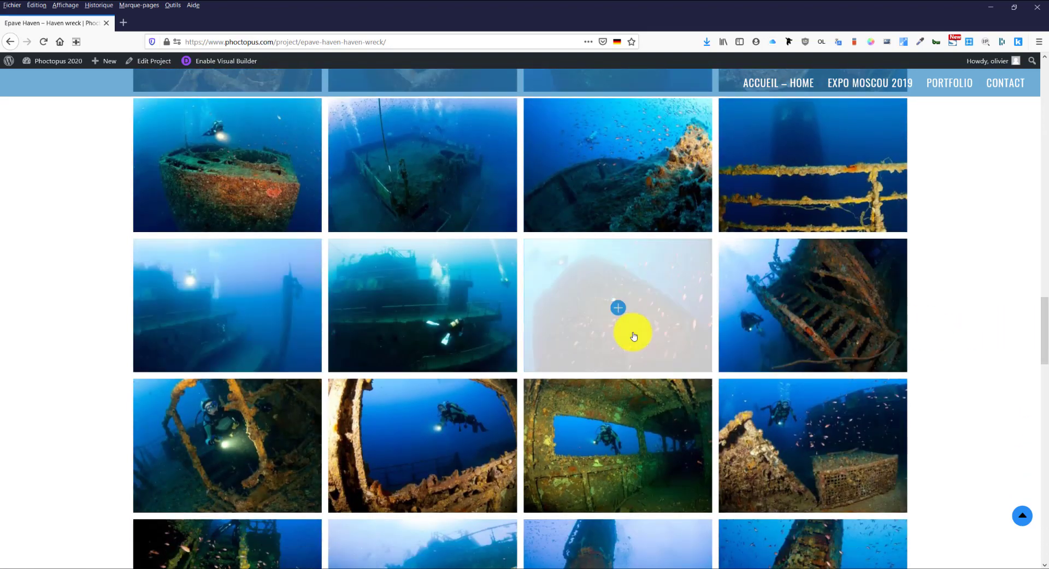
pyautogui.scroll(1, 251, 313)
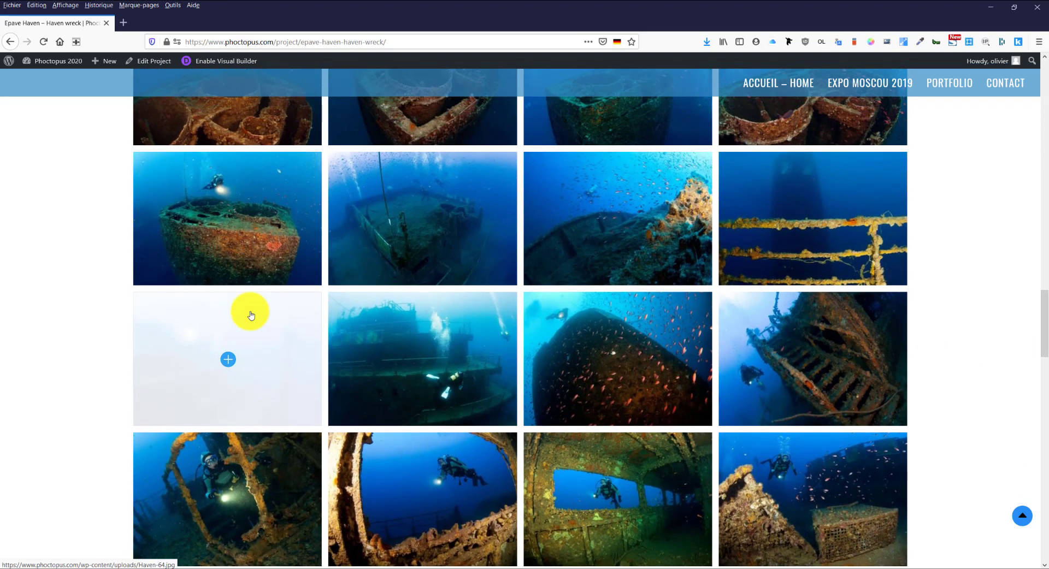
pyautogui.scroll(-1, 251, 315)
pyautogui.scroll(2, 251, 315)
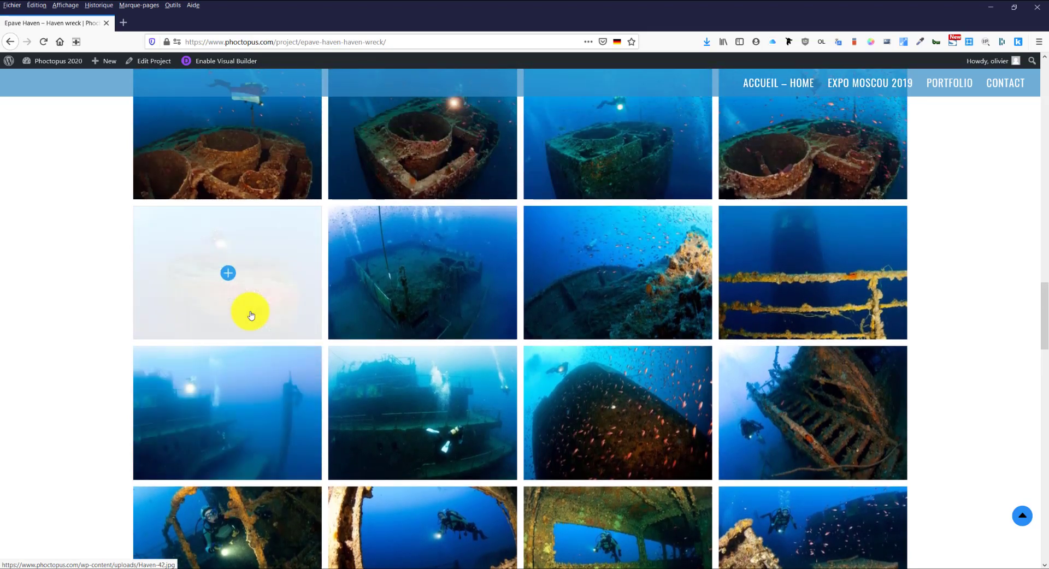
# Enable the Visual Builder on the Haven wreck project and open the Custom CSS section of its project settings.
pyautogui.scroll(10, 251, 315)
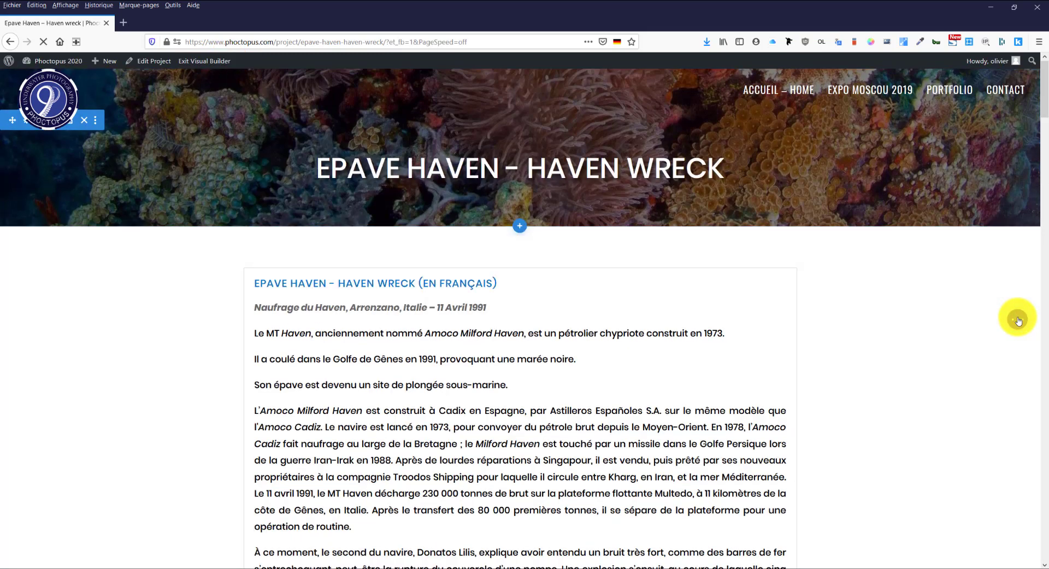
pyautogui.click(1018, 318)
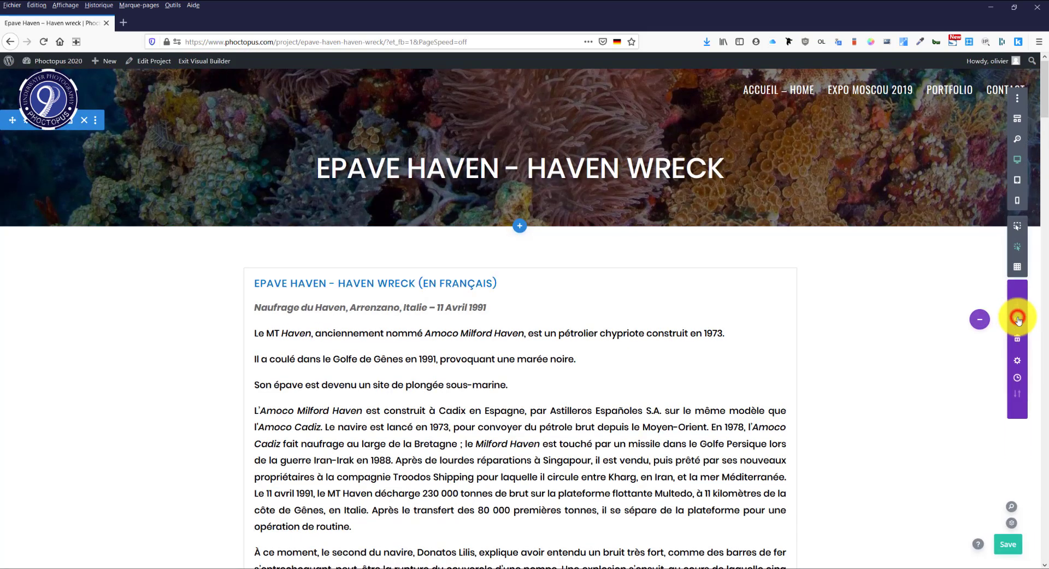
pyautogui.click(1018, 352)
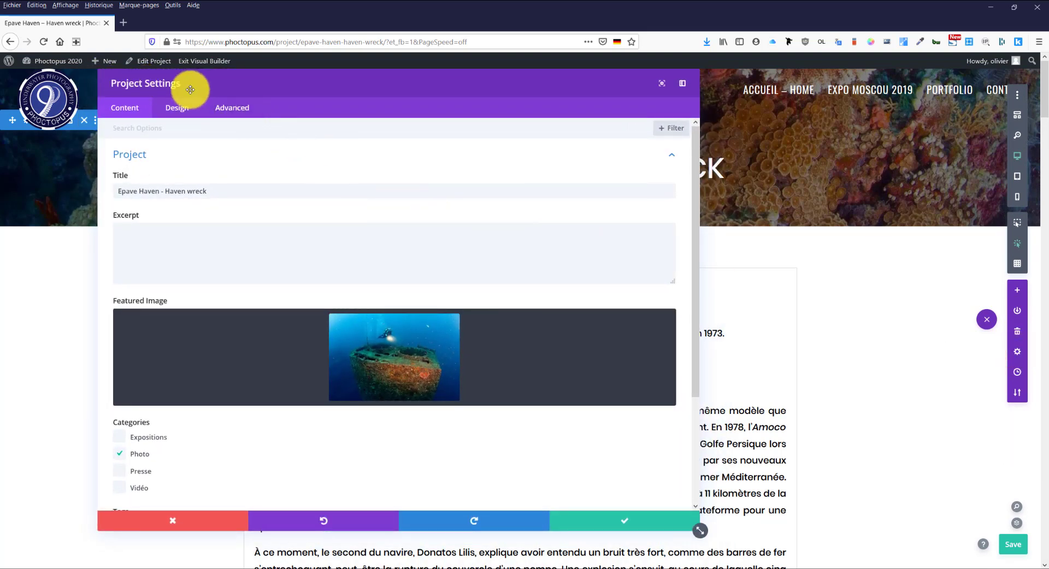
pyautogui.click(235, 112)
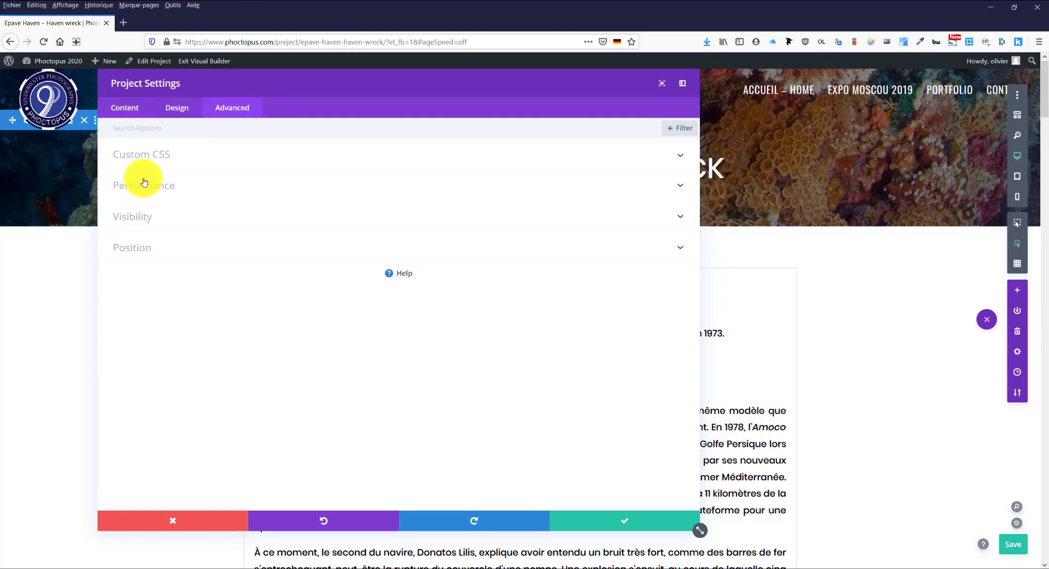
pyautogui.click(125, 156)
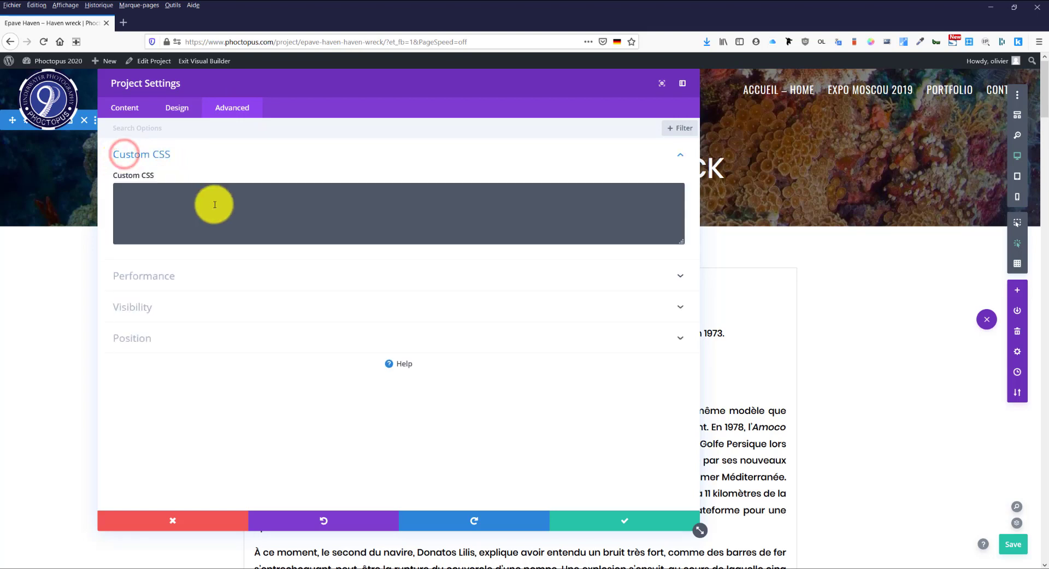
# Paste the responsive gallery CSS with breakpoints at 1199, 1024, 767 and 479 px plus the .mfp-title hiding rule, and save the project.
pyautogui.click(190, 193)
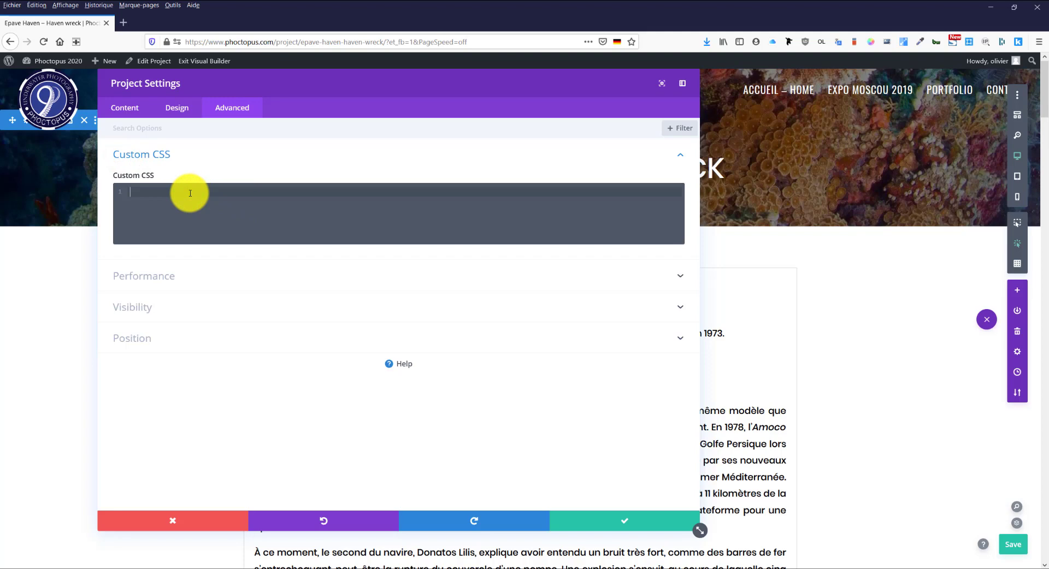
pyautogui.hotkey('ctrl', 'v')
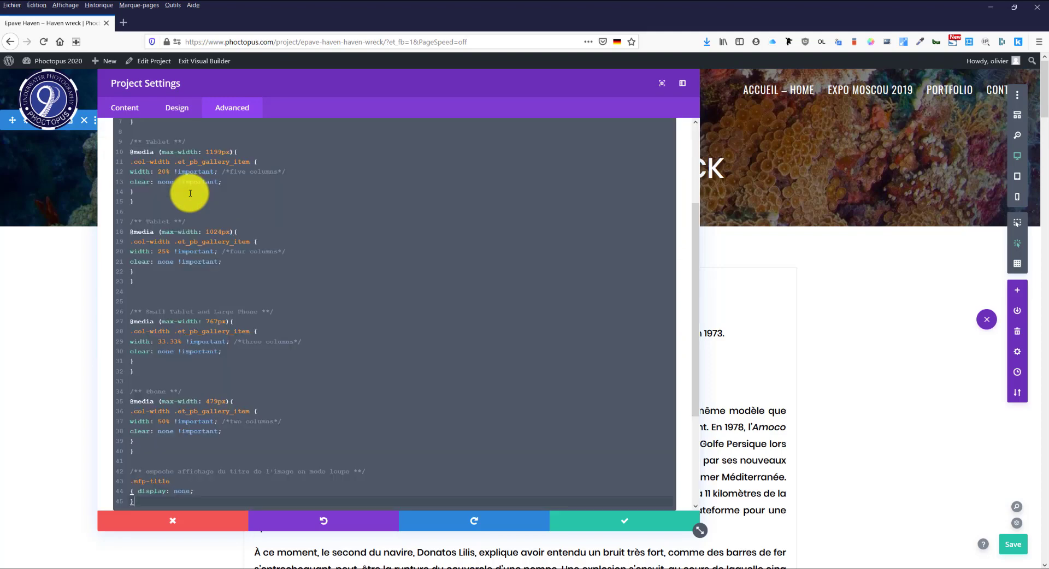
pyautogui.click(623, 521)
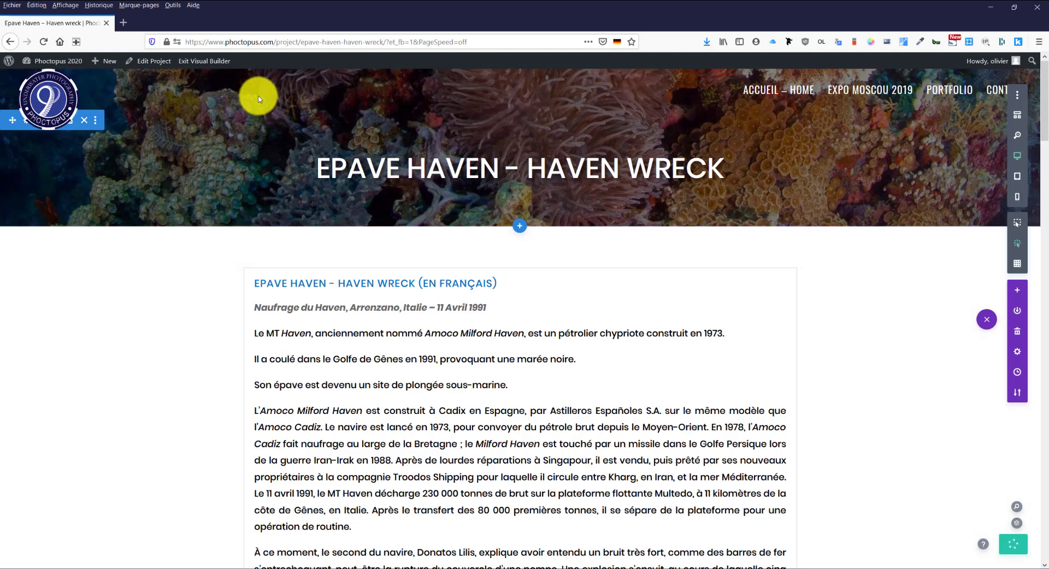
# Exit the Visual Builder and check the column layout of the Haven wreck photo gallery on the published project page.
pyautogui.click(208, 61)
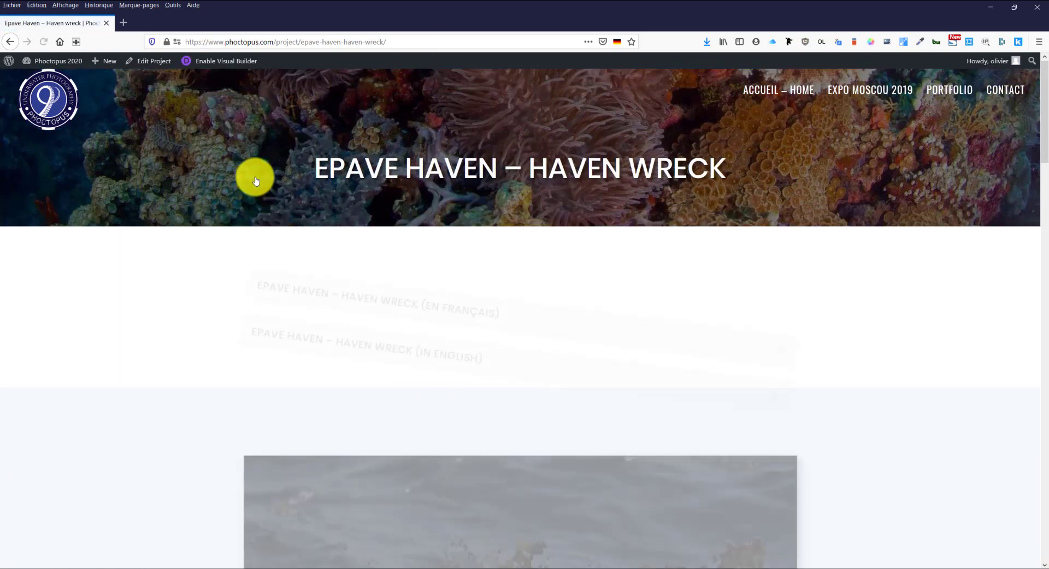
pyautogui.scroll(-4, 256, 180)
pyautogui.scroll(-8, 256, 180)
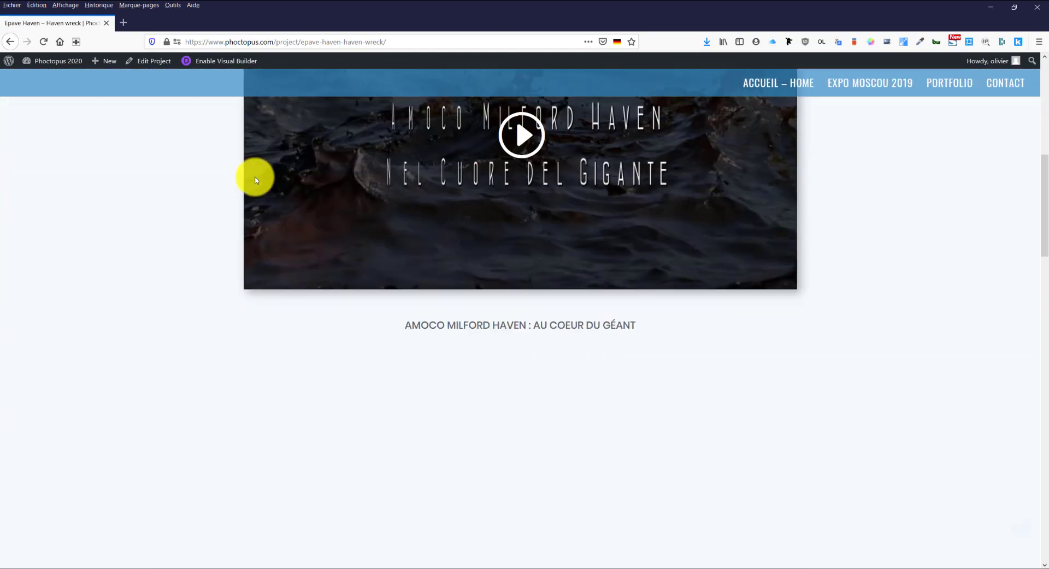
pyautogui.scroll(-10, 256, 180)
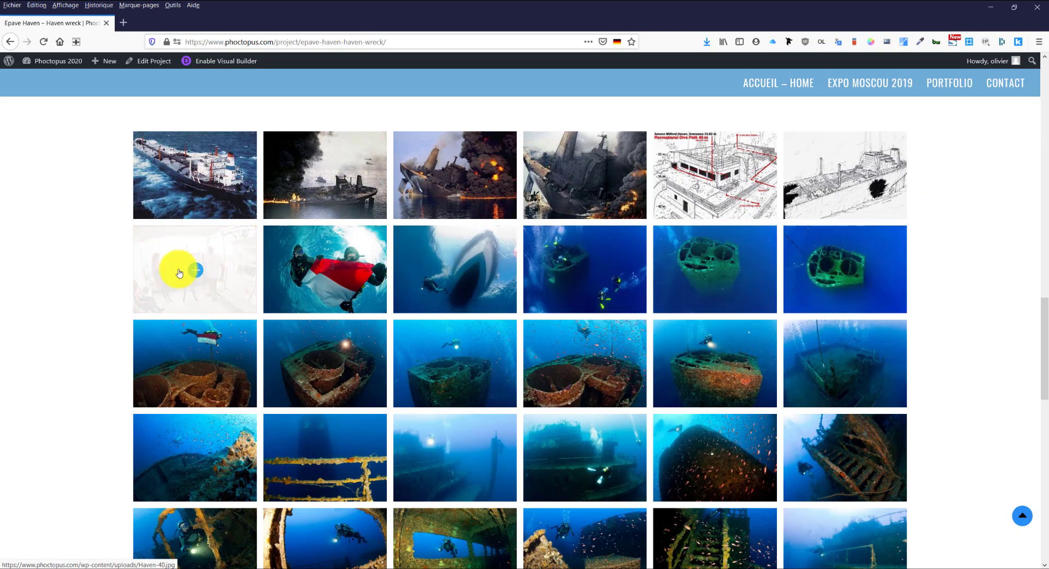
pyautogui.scroll(-3, 200, 374)
pyautogui.scroll(-2, 201, 377)
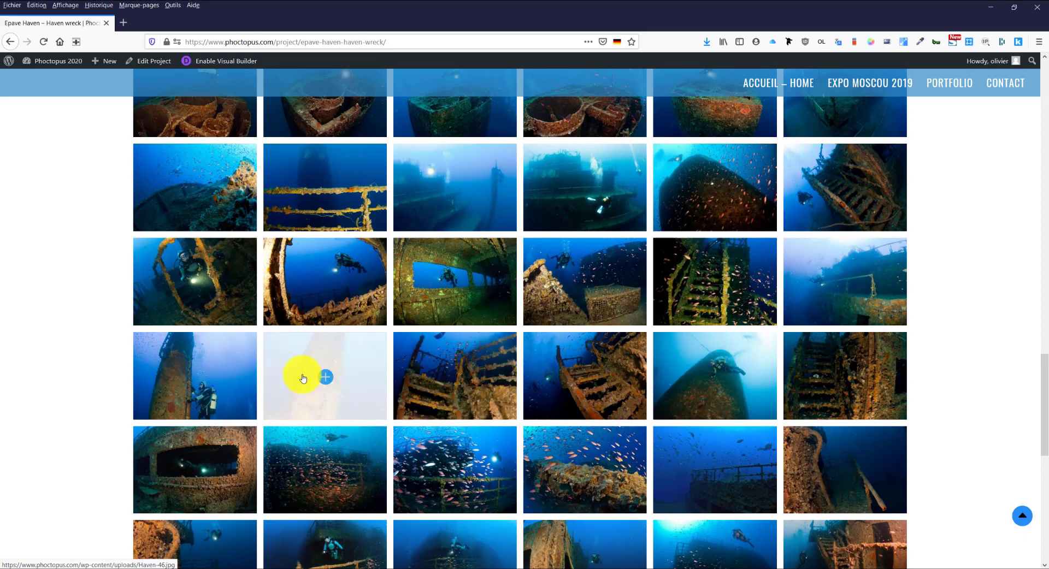
pyautogui.scroll(20, 417, 227)
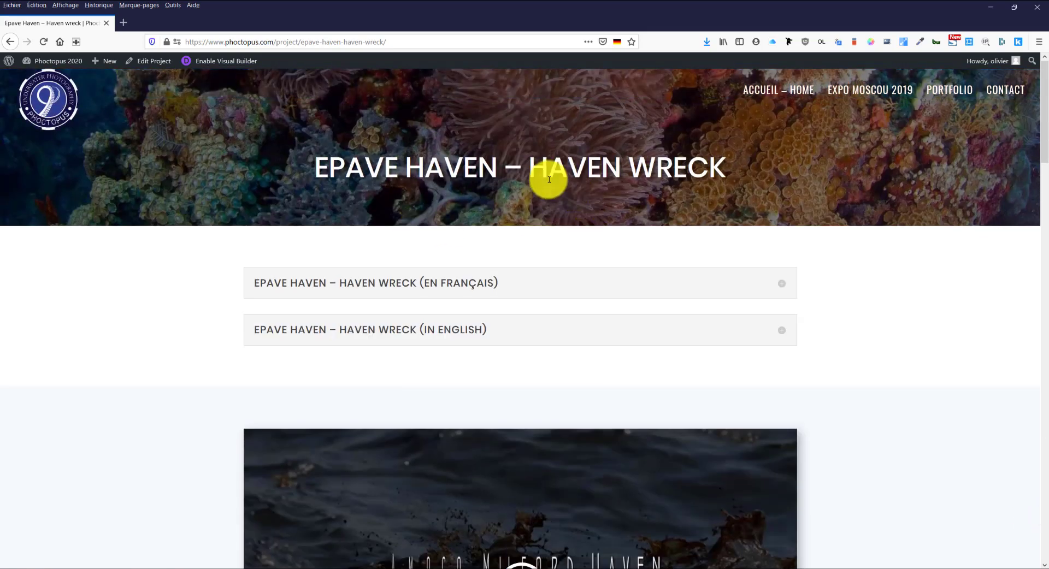
# Switch to the WordPad document and examine the desktop rule's media query, gallery item width and column comment.
pyautogui.click(991, 10)
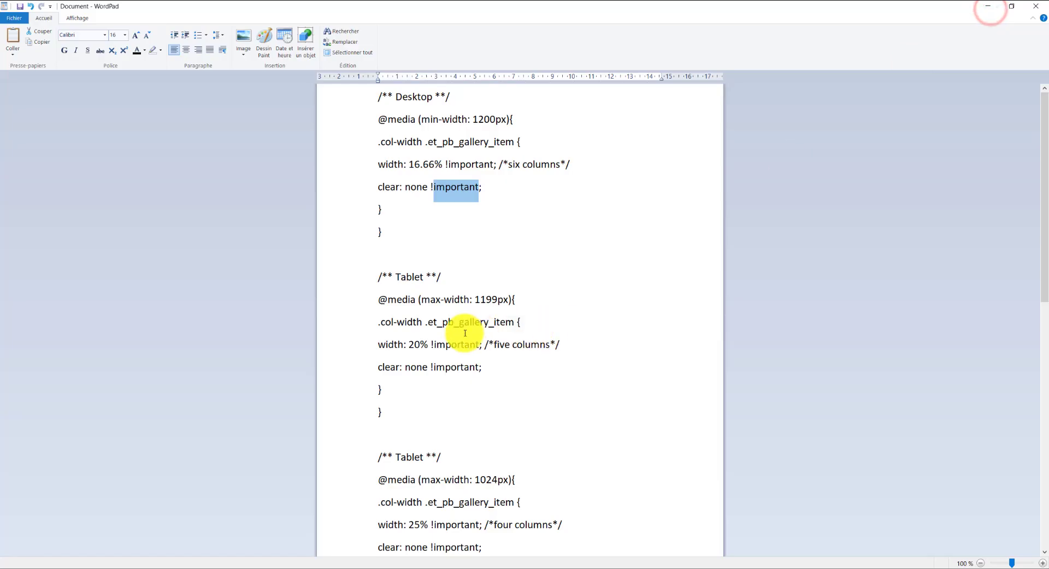
pyautogui.click(418, 100)
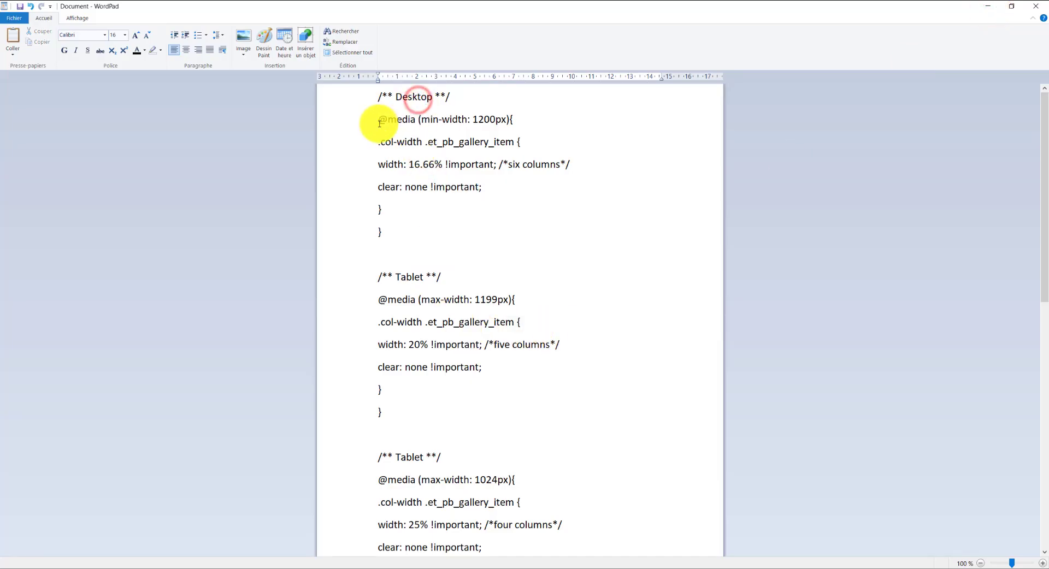
pyautogui.moveTo(378, 122); pyautogui.dragTo(410, 120)
pyautogui.moveTo(381, 122); pyautogui.dragTo(496, 123)
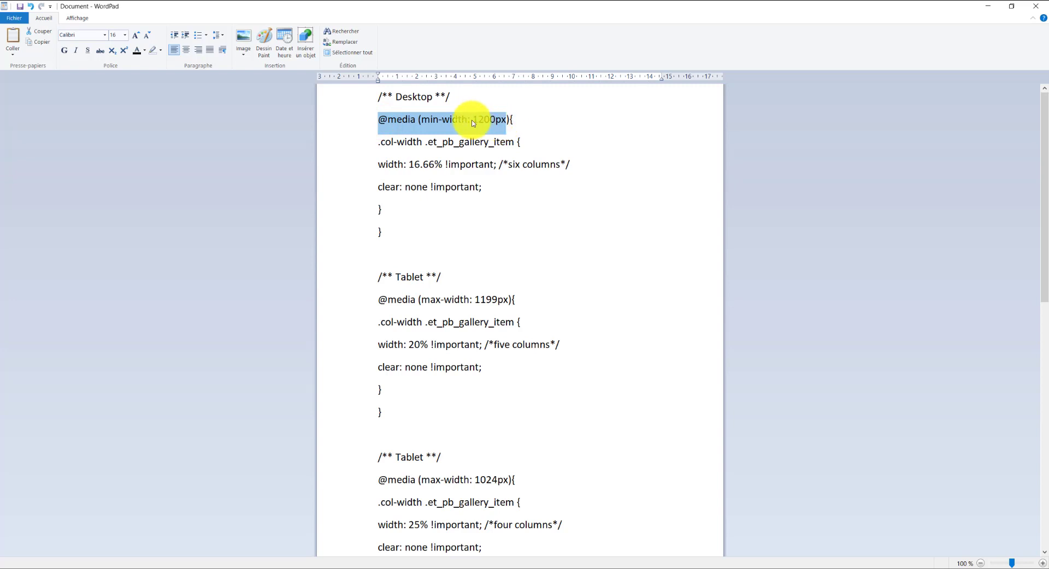
pyautogui.click(437, 119)
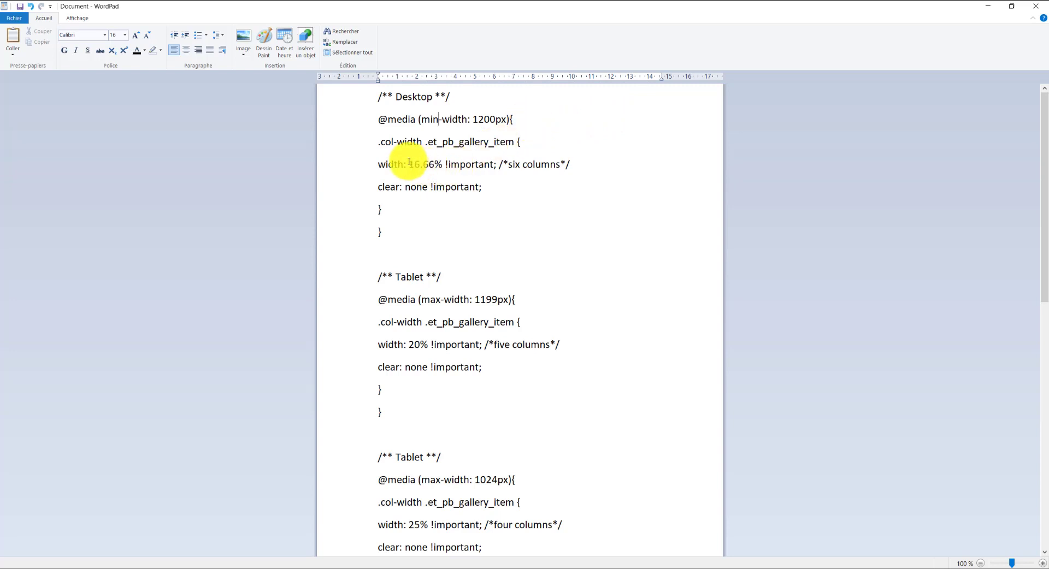
pyautogui.moveTo(380, 163); pyautogui.dragTo(434, 166)
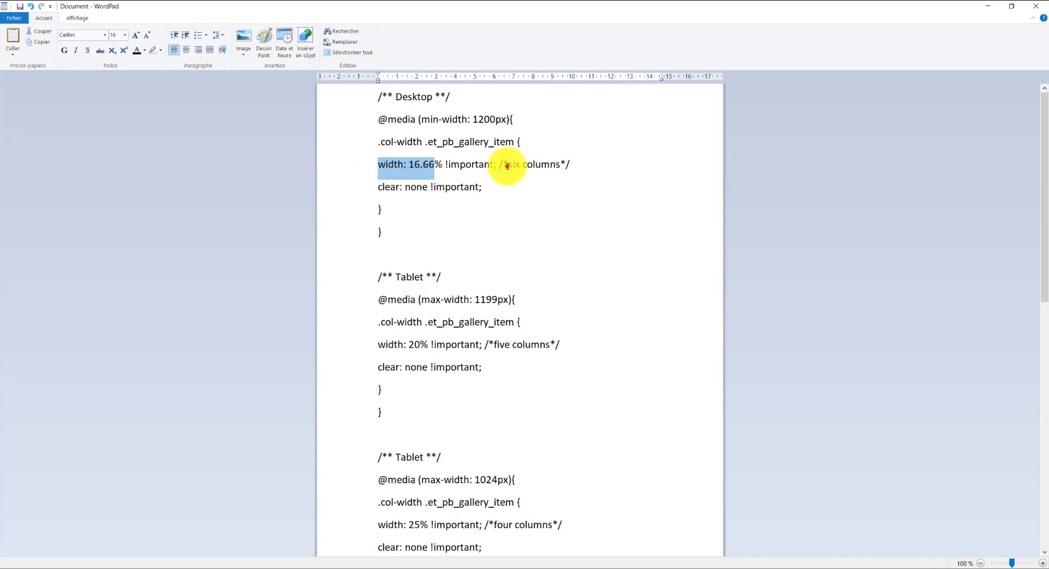
pyautogui.moveTo(507, 166); pyautogui.dragTo(570, 164)
# Examine the tablet and phone media queries in the CSS document and the gallery item width set for each breakpoint.
pyautogui.click(384, 285)
pyautogui.scroll(-2, 389, 284)
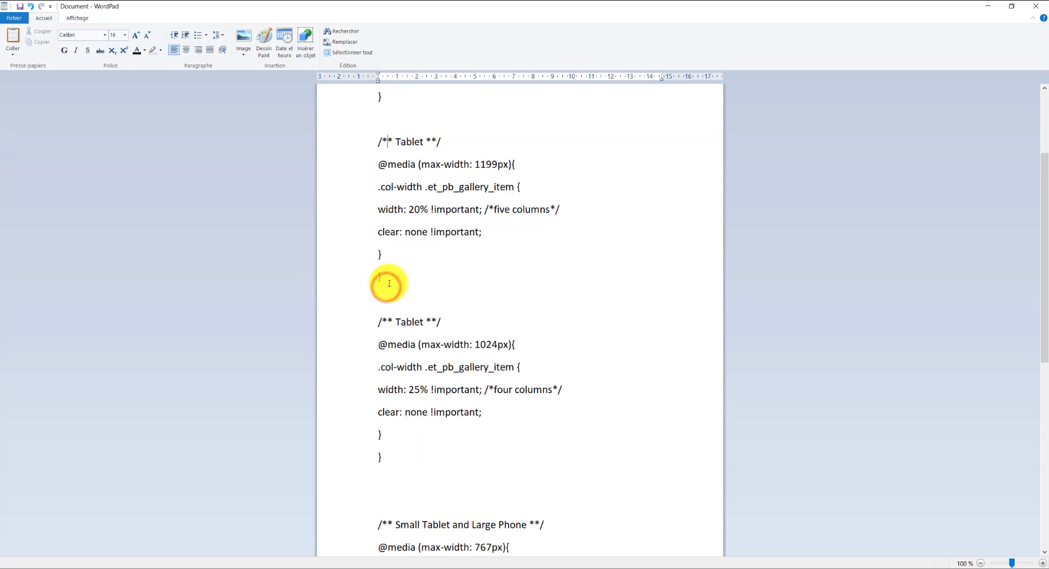
pyautogui.write('}')
pyautogui.moveTo(522, 164); pyautogui.dragTo(396, 143)
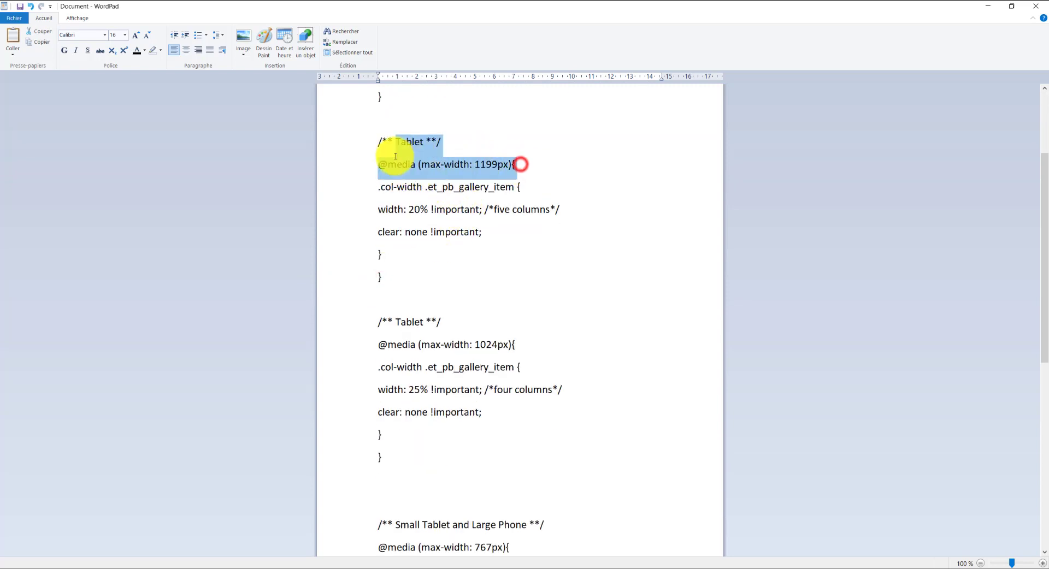
pyautogui.click(424, 212)
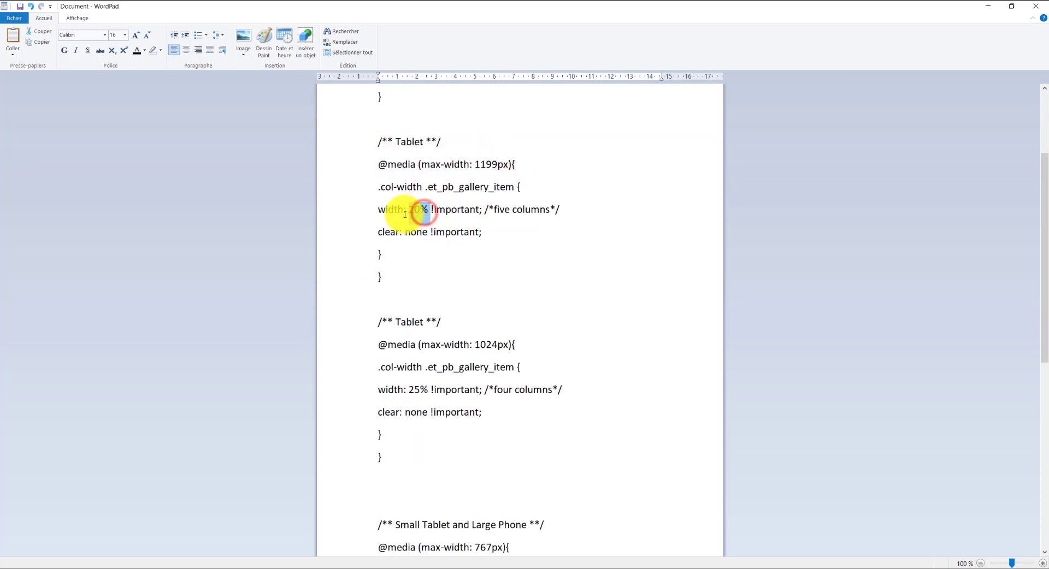
pyautogui.scroll(-2, 499, 241)
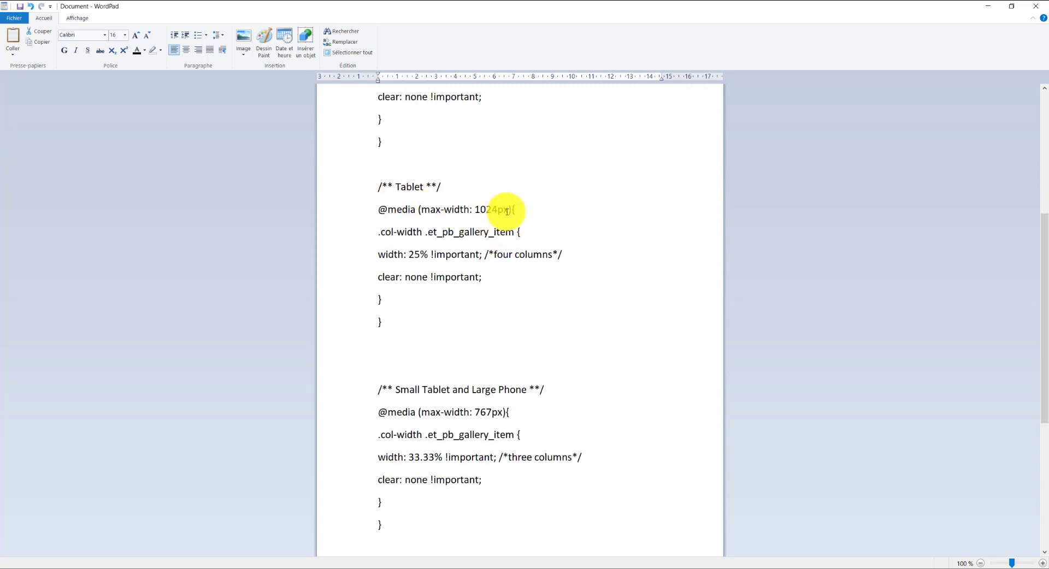
pyautogui.scroll(-4, 468, 218)
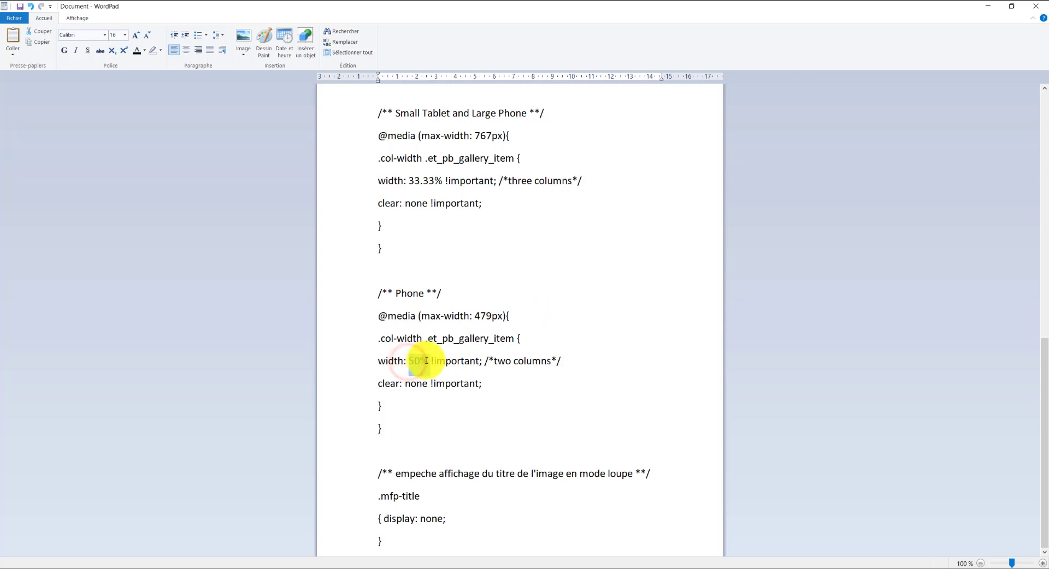
pyautogui.scroll(8, 420, 343)
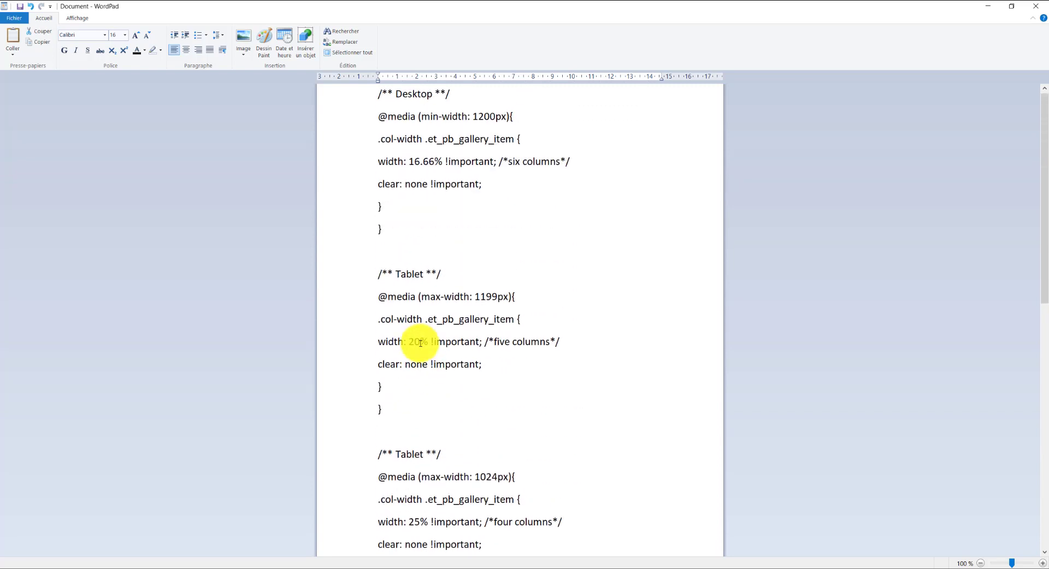
pyautogui.click(395, 210)
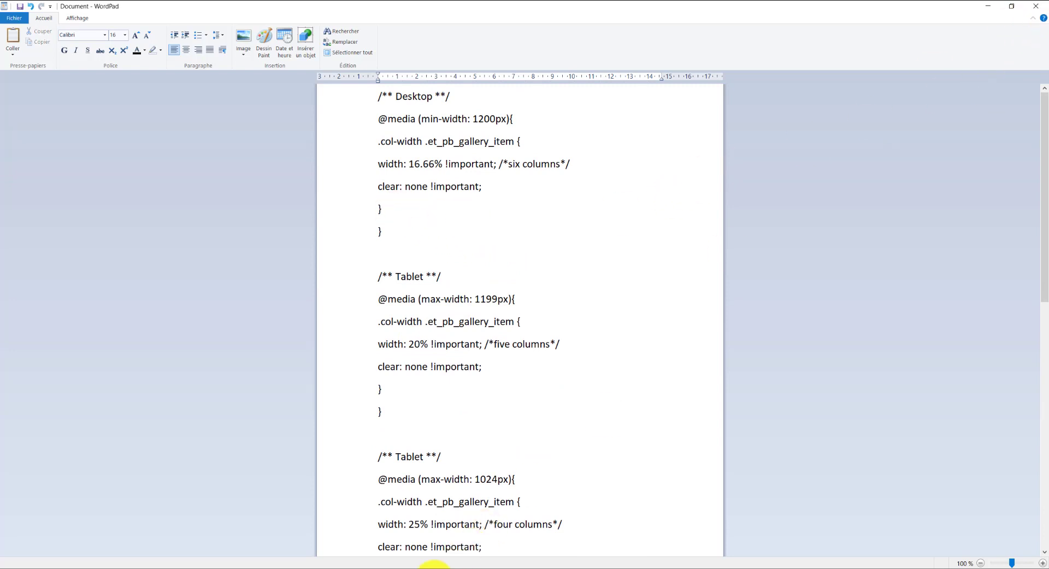
# Switch back to the browser and look through the Phoctopus home page from the header image to the contact section and footer.
pyautogui.click(404, 568)
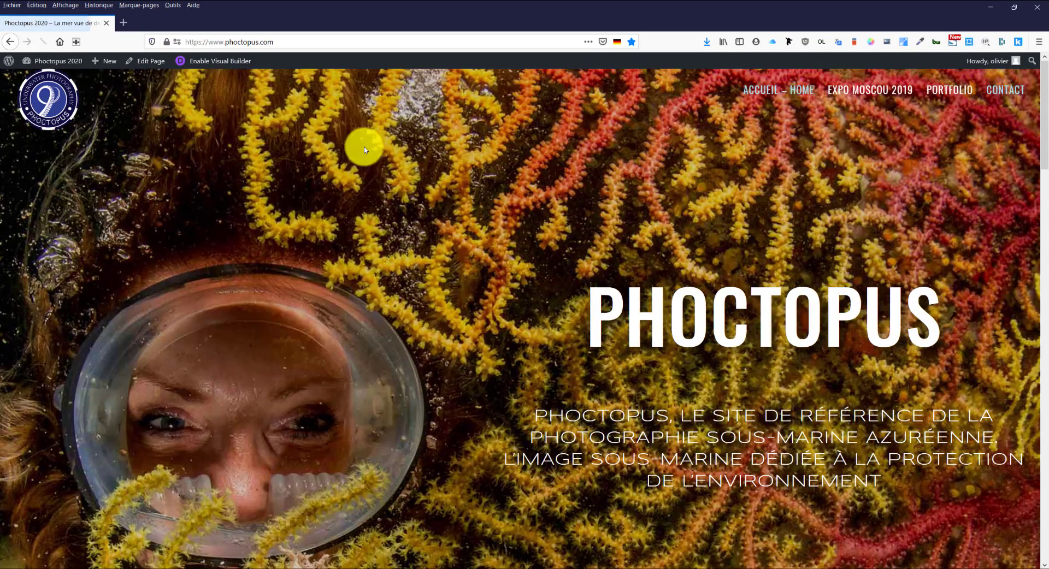
pyautogui.scroll(-2, 365, 150)
pyautogui.scroll(-10, 365, 150)
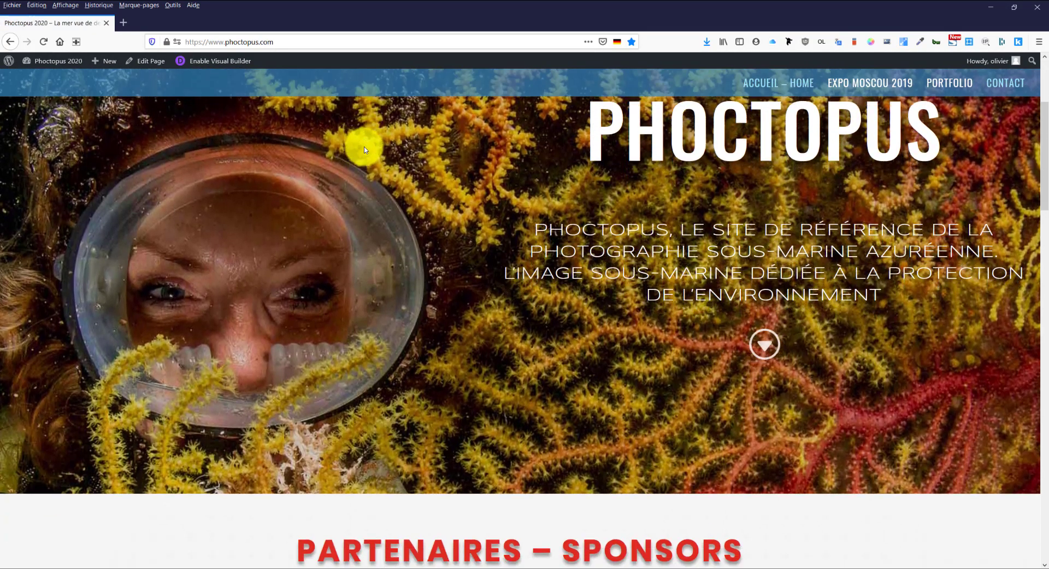
pyautogui.scroll(-12, 365, 150)
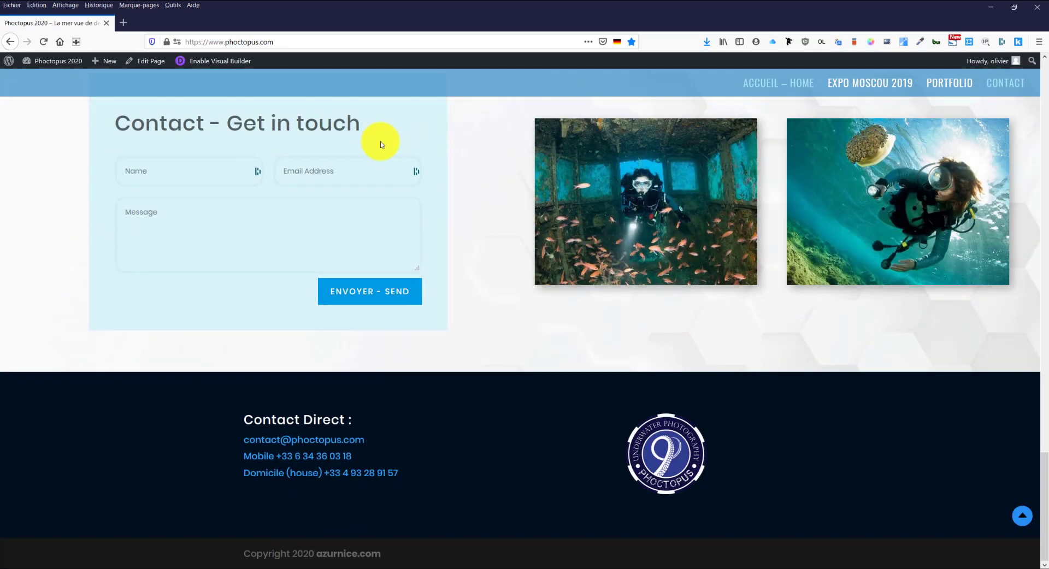
pyautogui.press('Home')
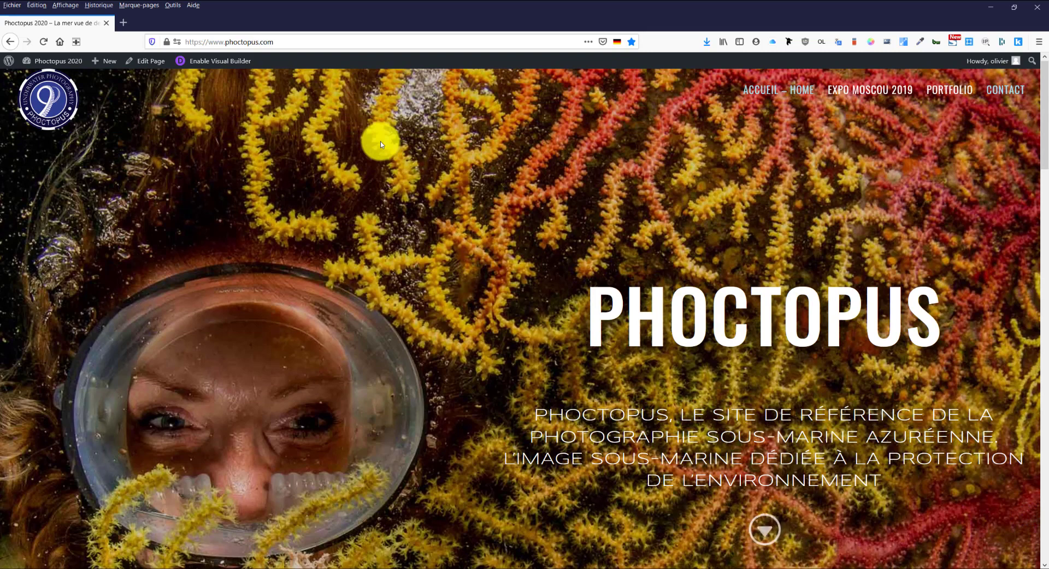
pyautogui.scroll(-9, 381, 144)
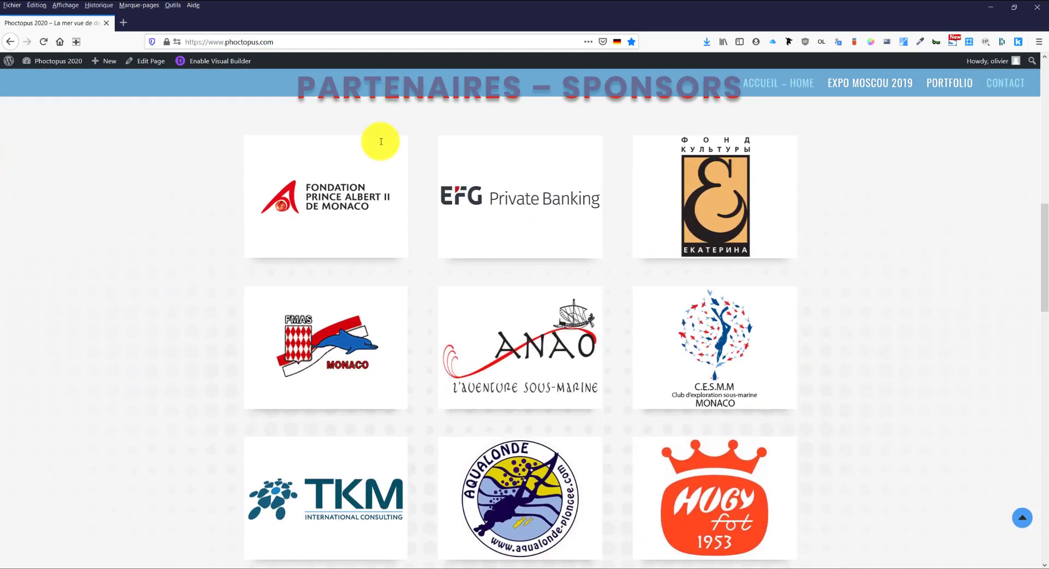
pyautogui.scroll(9, 381, 143)
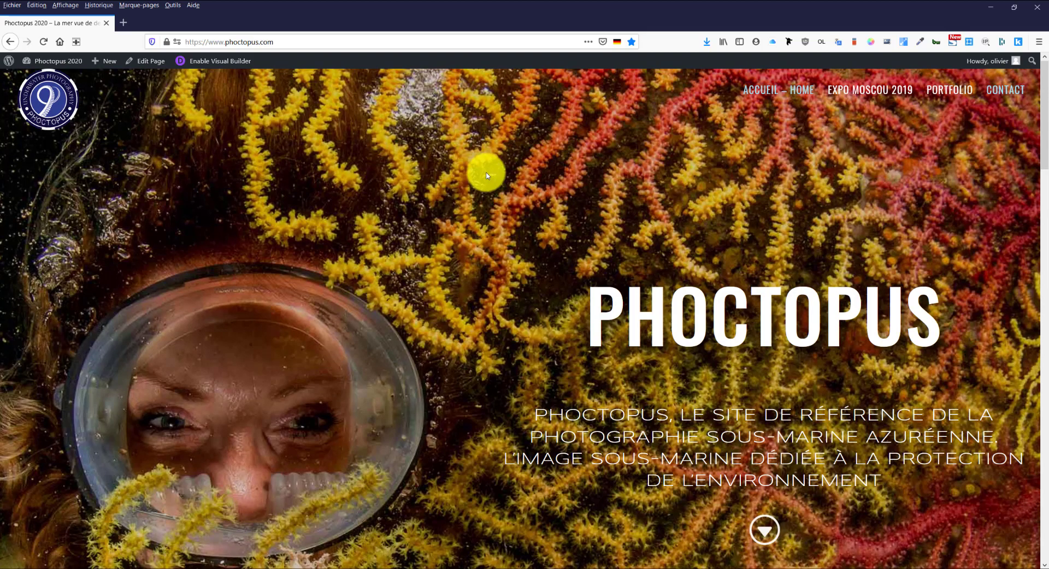
pyautogui.scroll(-5, 446, 197)
pyautogui.scroll(-5, 446, 197)
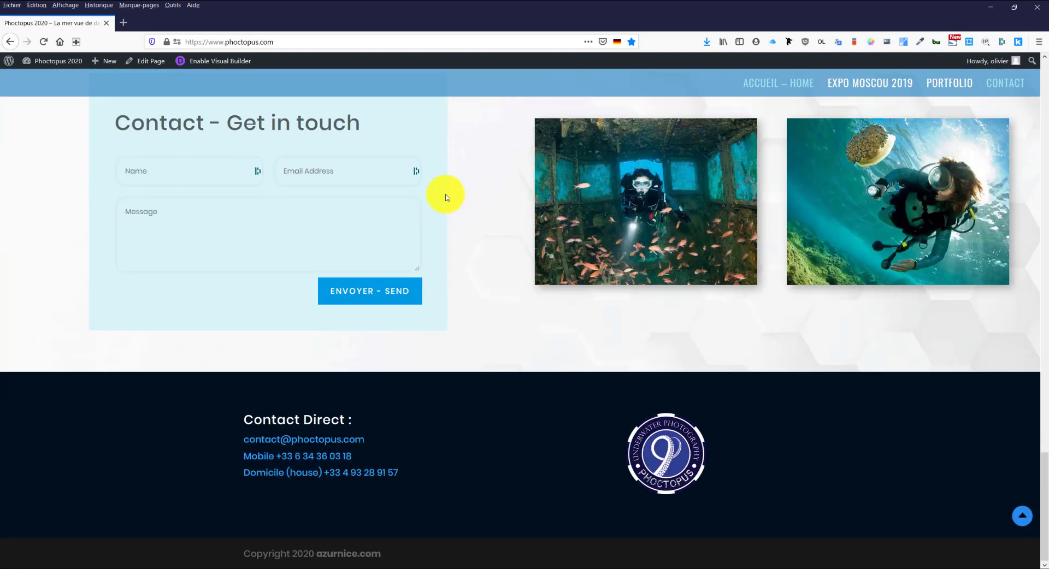
pyautogui.scroll(10, 446, 196)
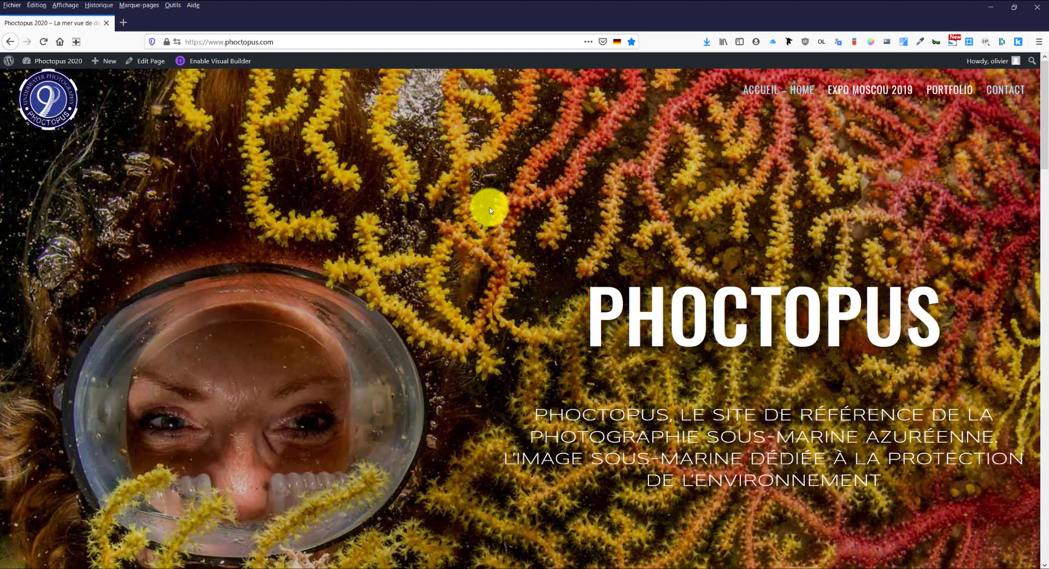